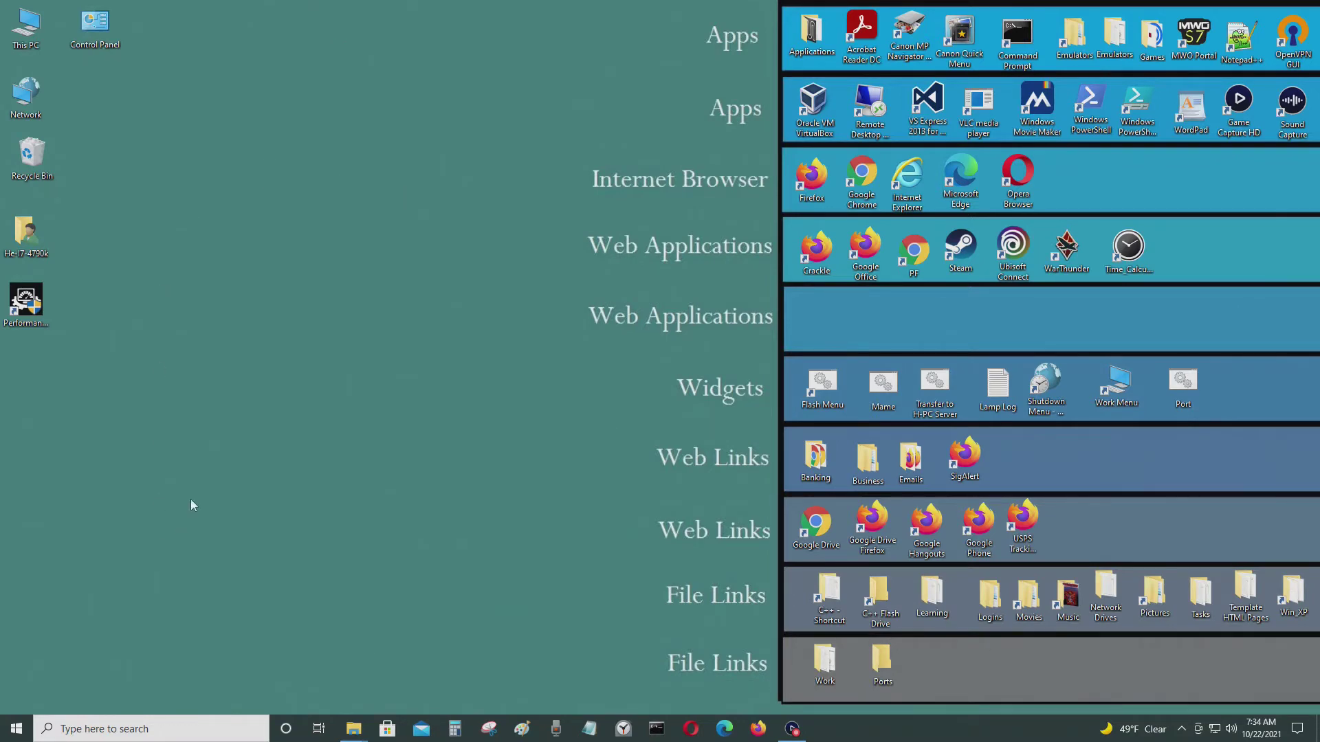
Open the About page of the System category in Windows Settings
left_click(10, 735)
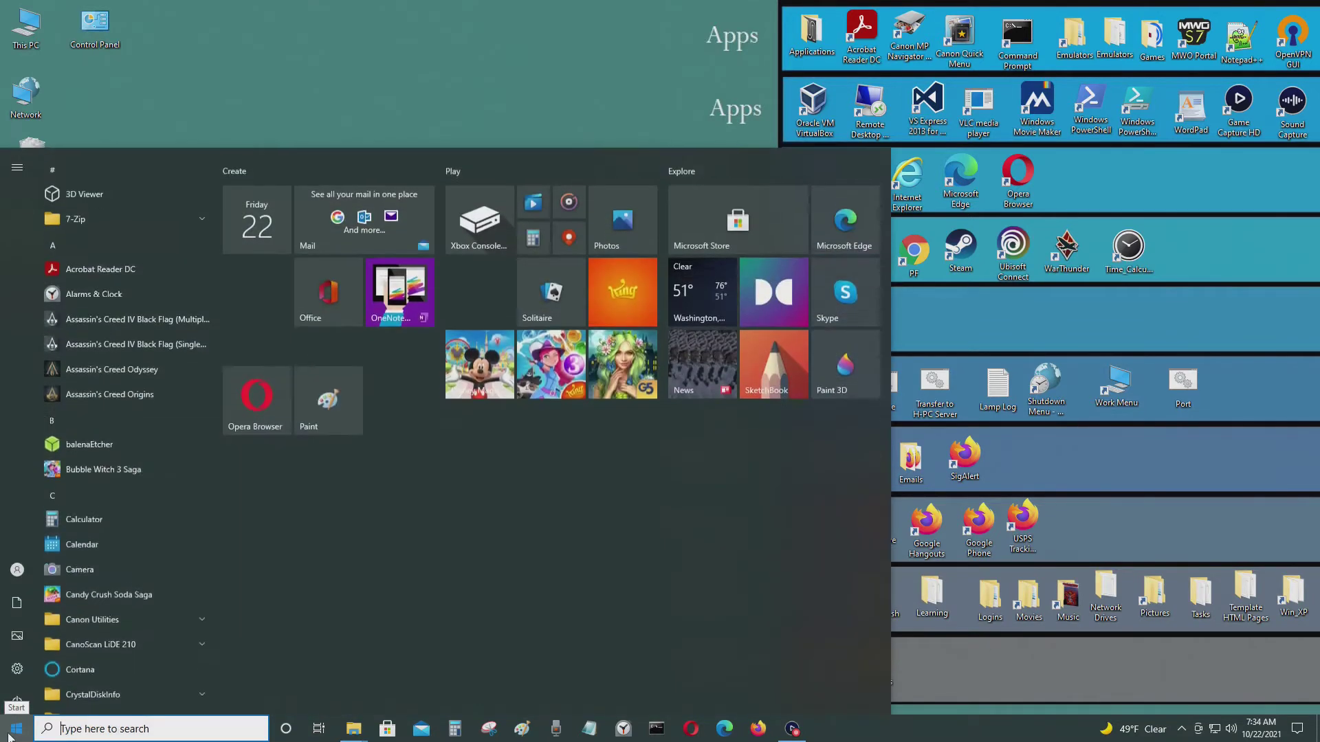
left_click(356, 35)
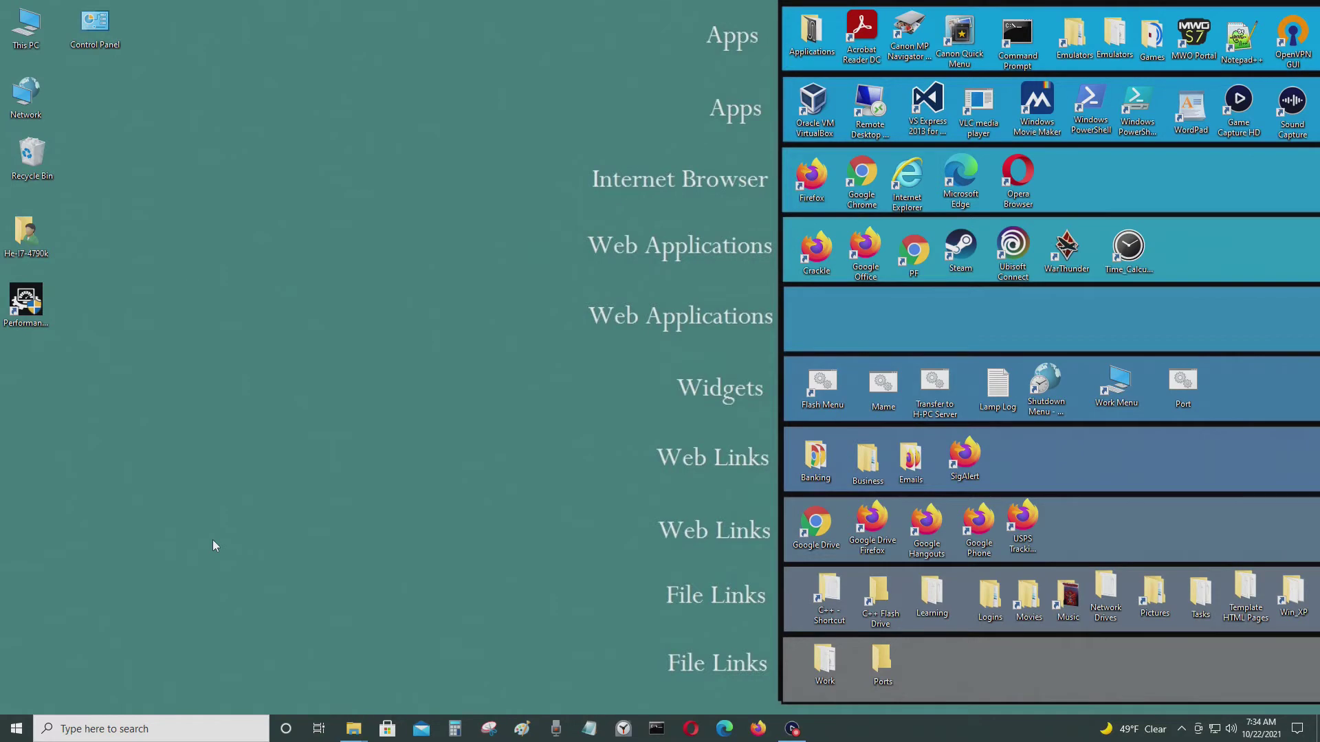
left_click(17, 729)
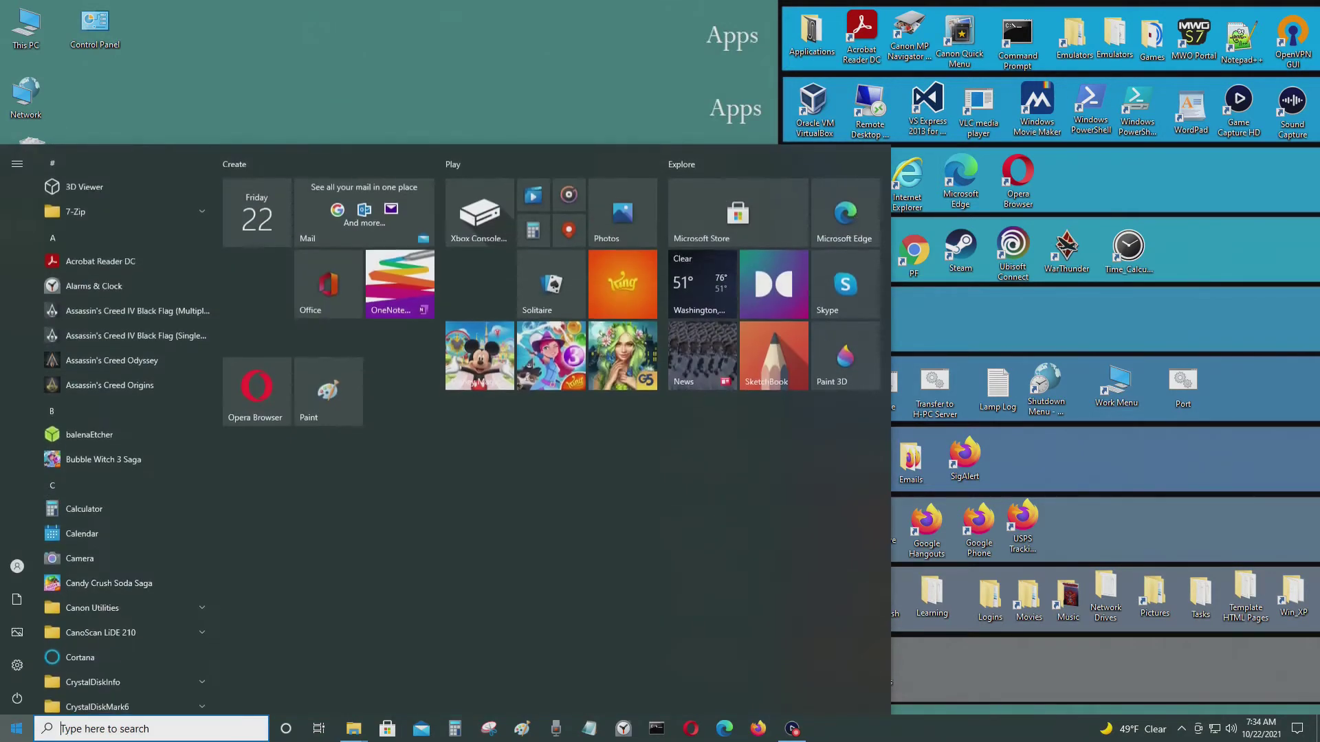
left_click(19, 675)
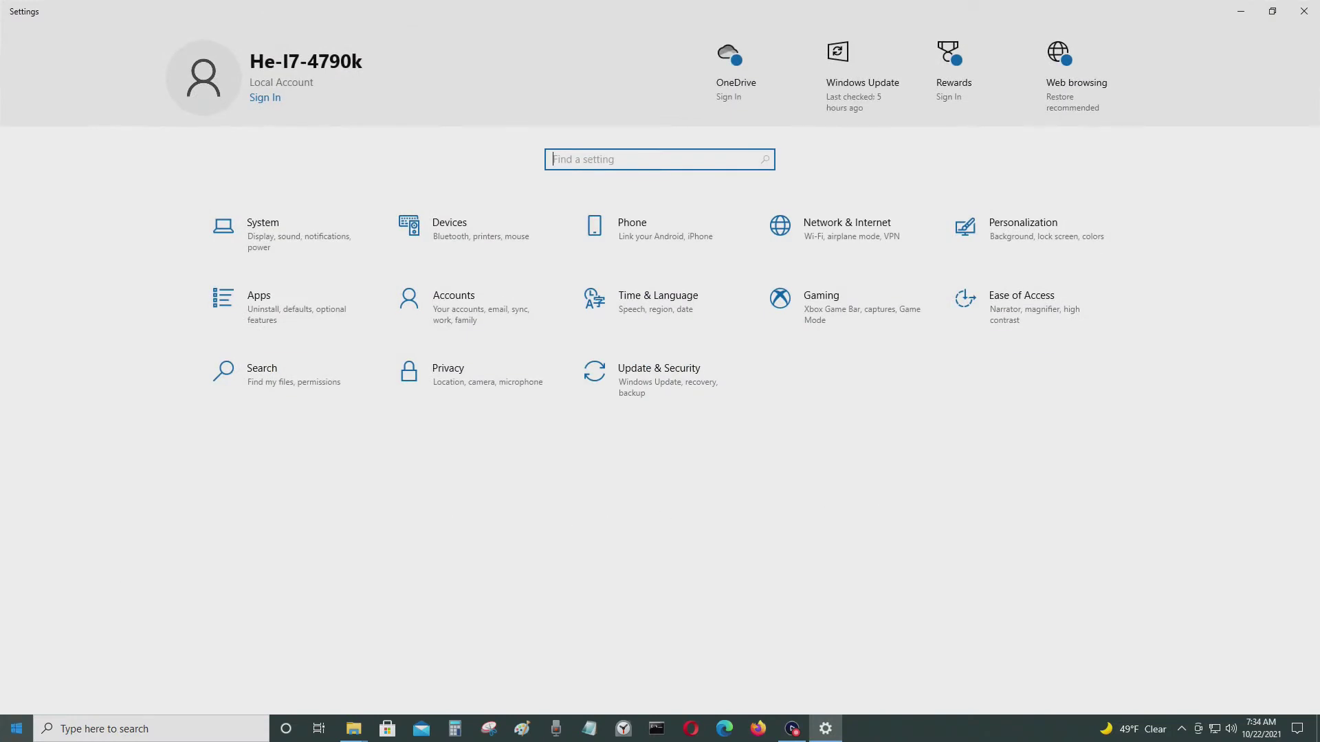
left_click(16, 728)
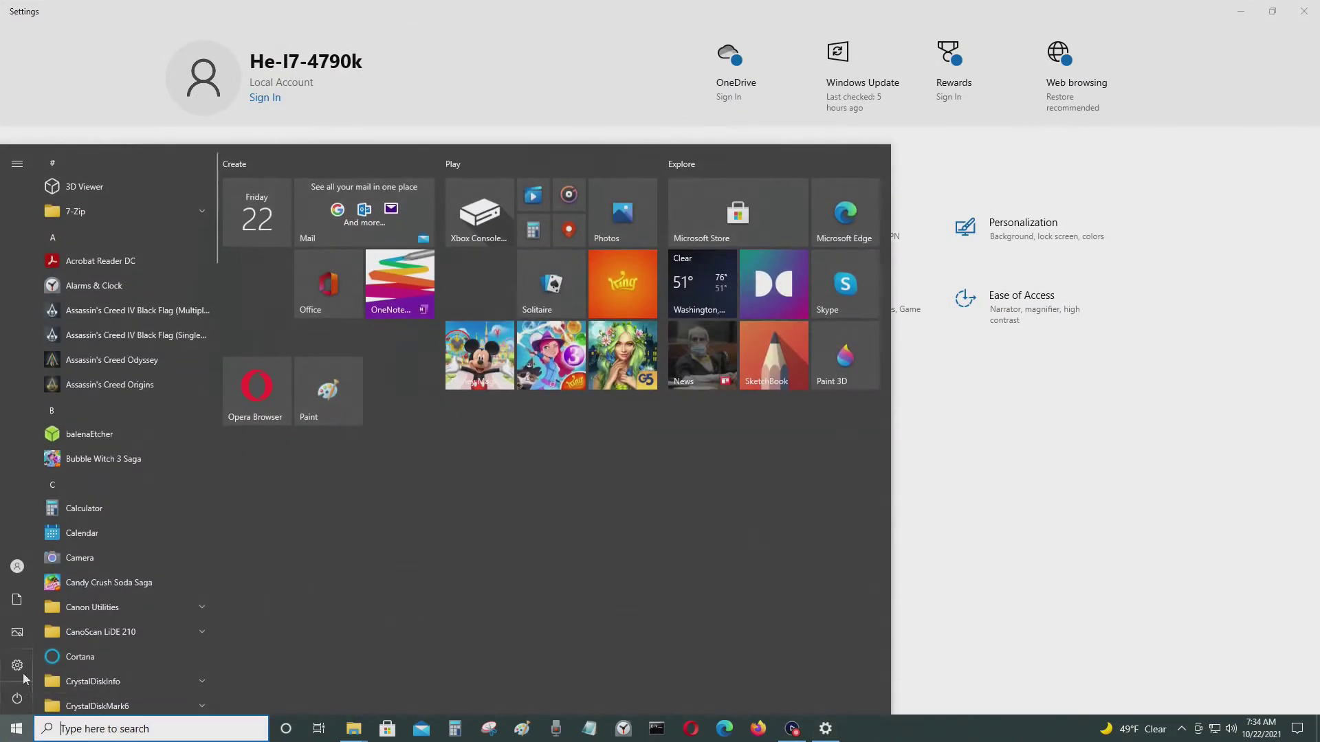
left_click(18, 667)
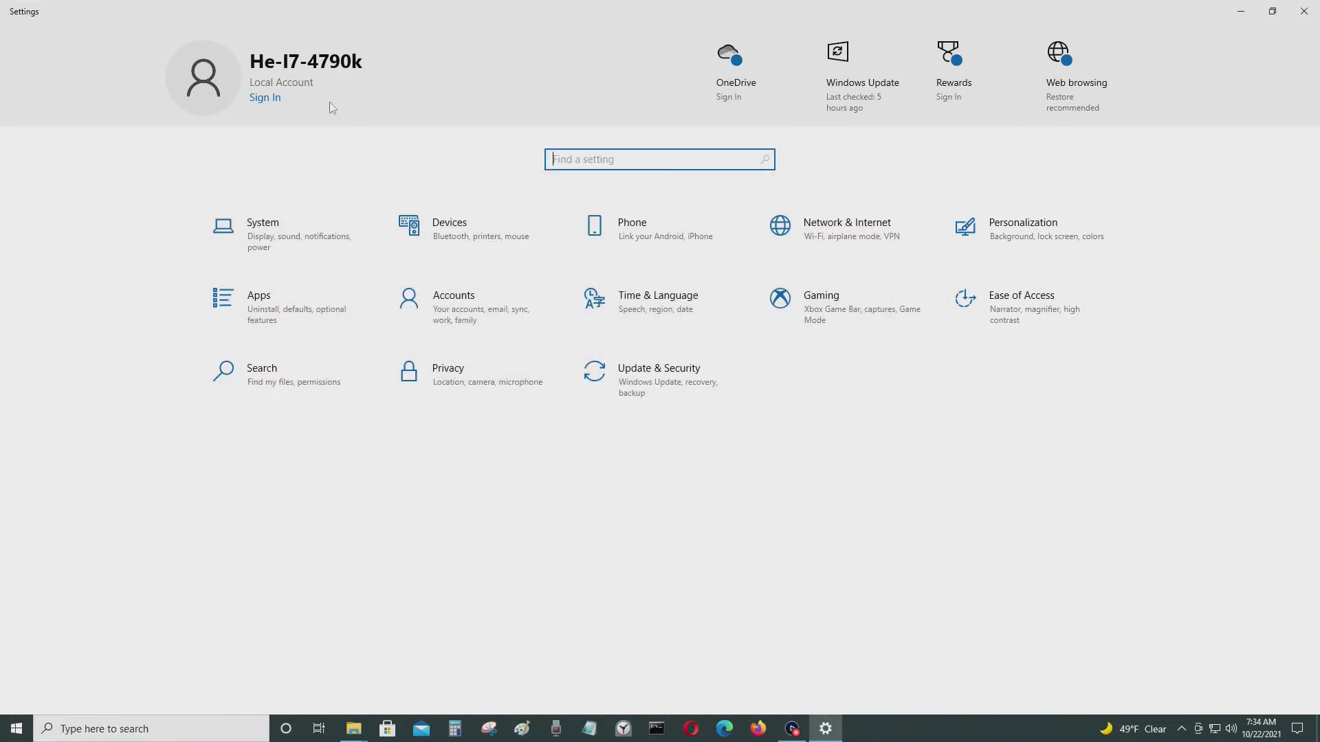
left_click(224, 228)
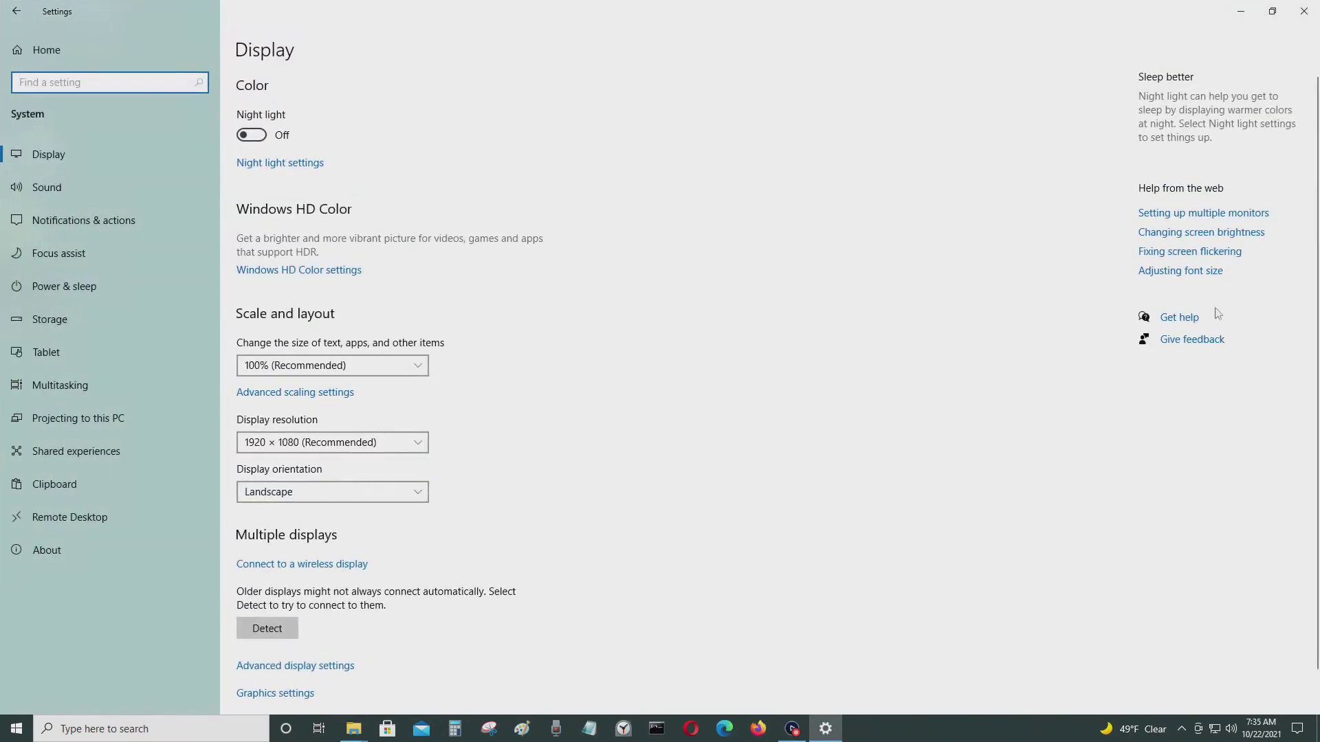
left_click(103, 550)
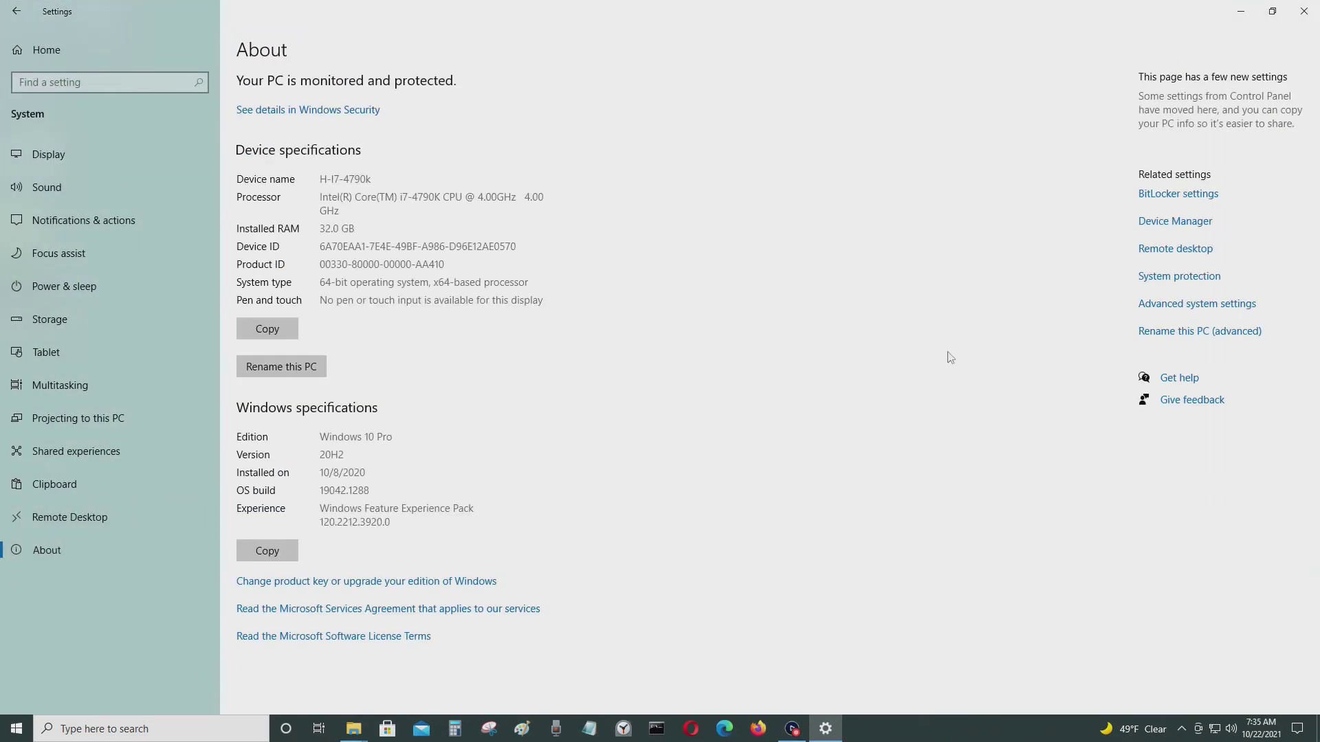
Open the Virtual Memory settings from the advanced Performance Options in System Properties
left_click(1200, 310)
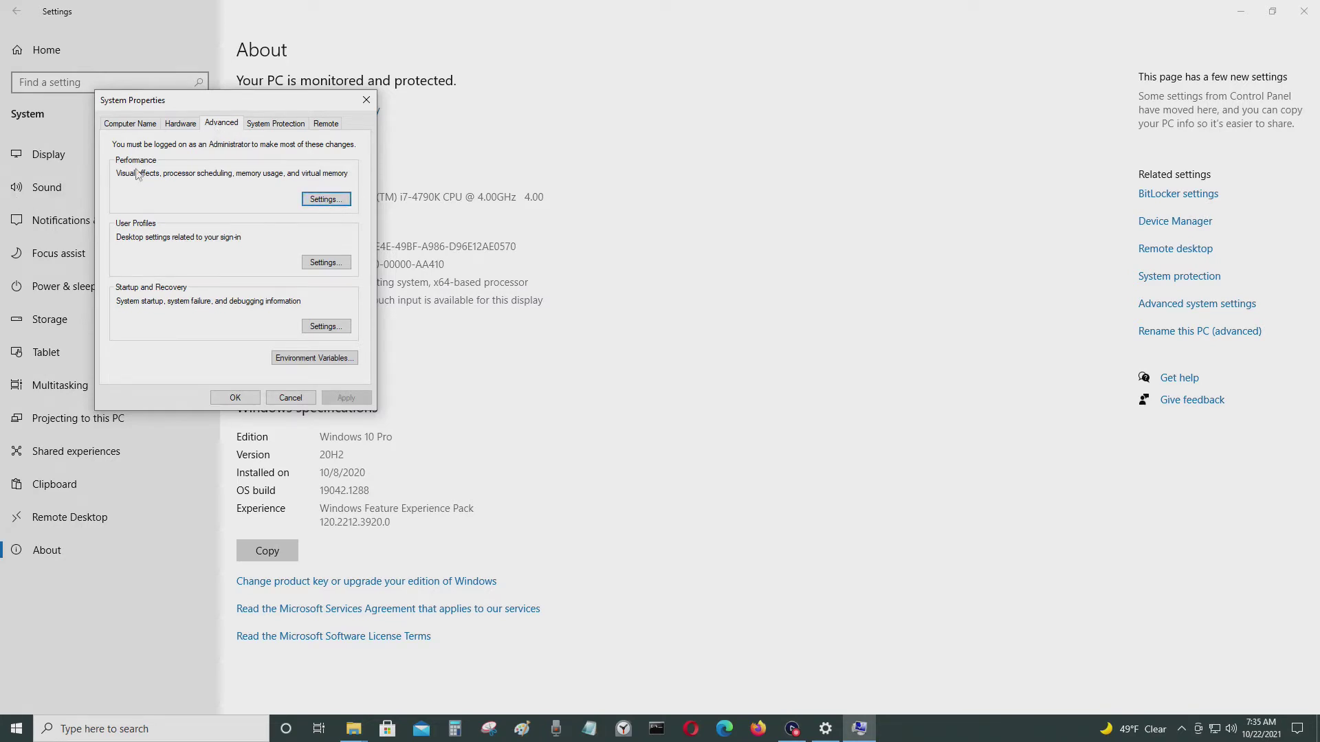
left_click(316, 199)
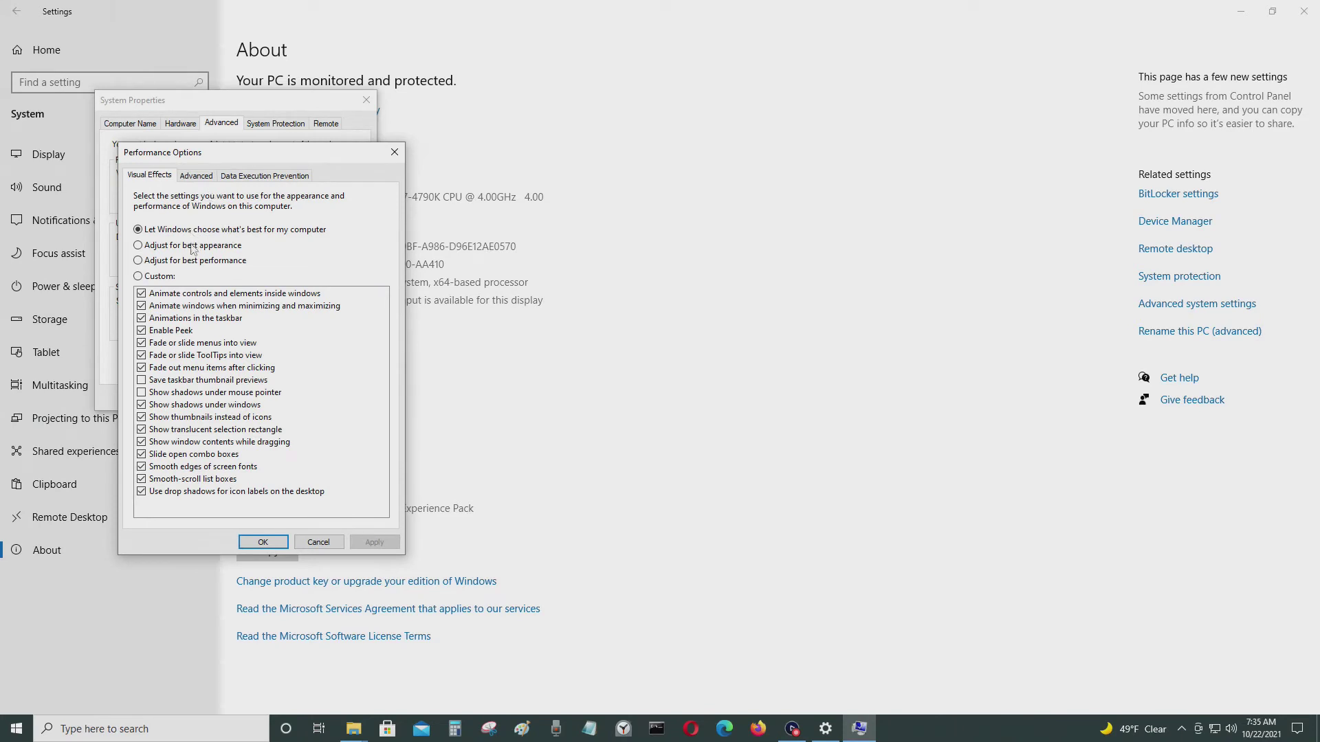
left_click(197, 177)
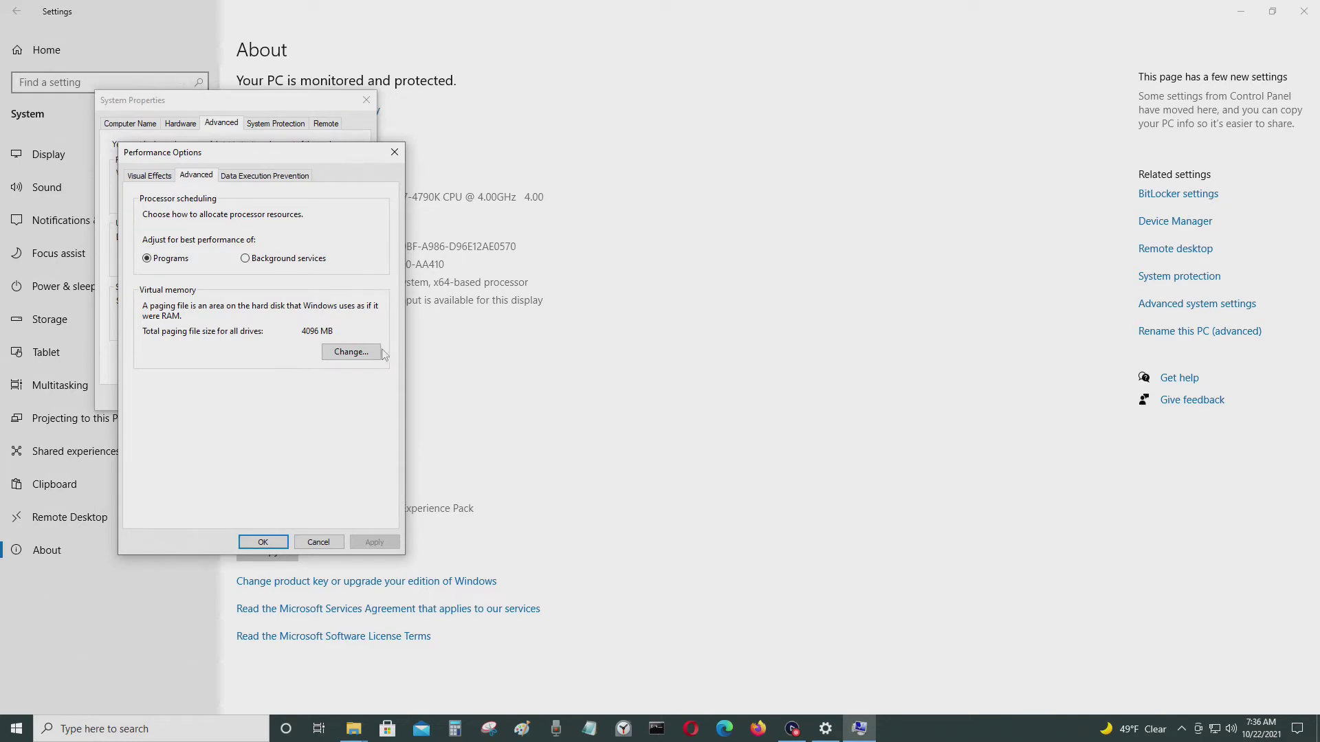
left_click(350, 354)
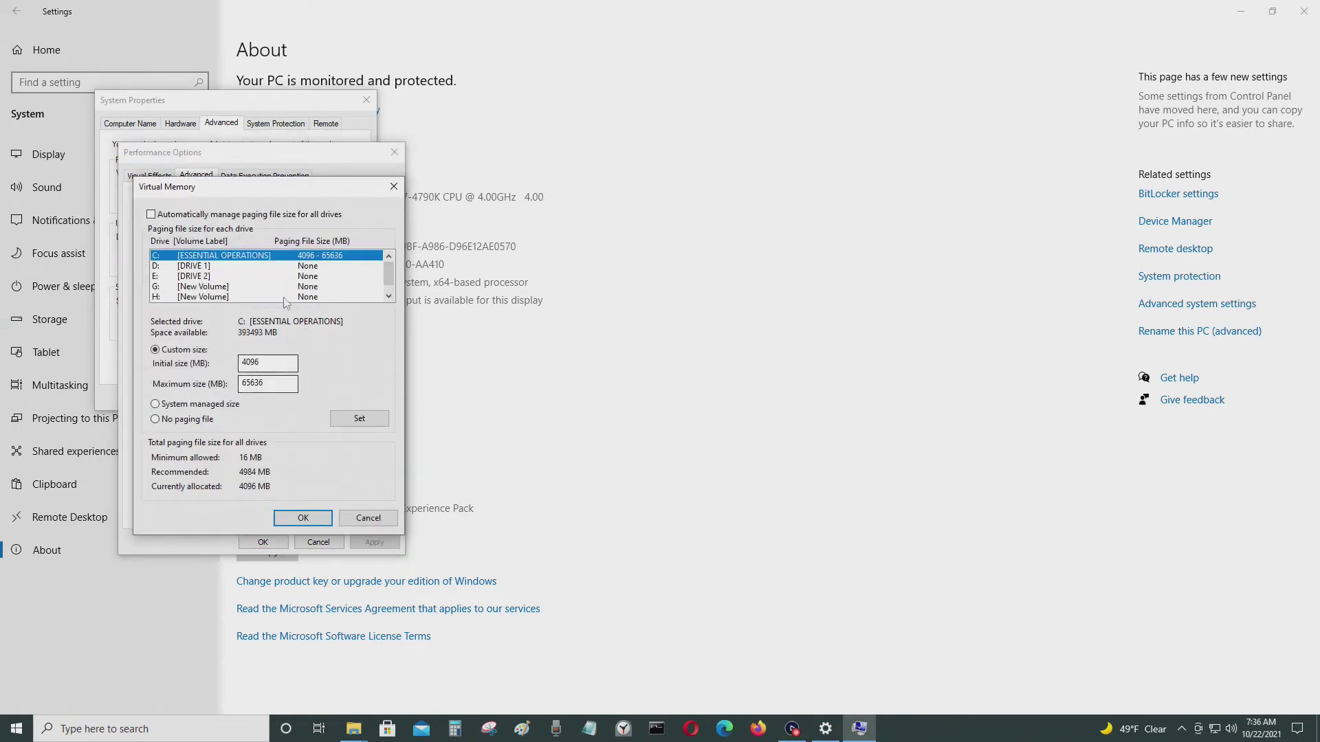
mouse_move(389, 273)
left_mouse_down()
mouse_move(392, 292)
mouse_move(389, 267)
left_mouse_up()
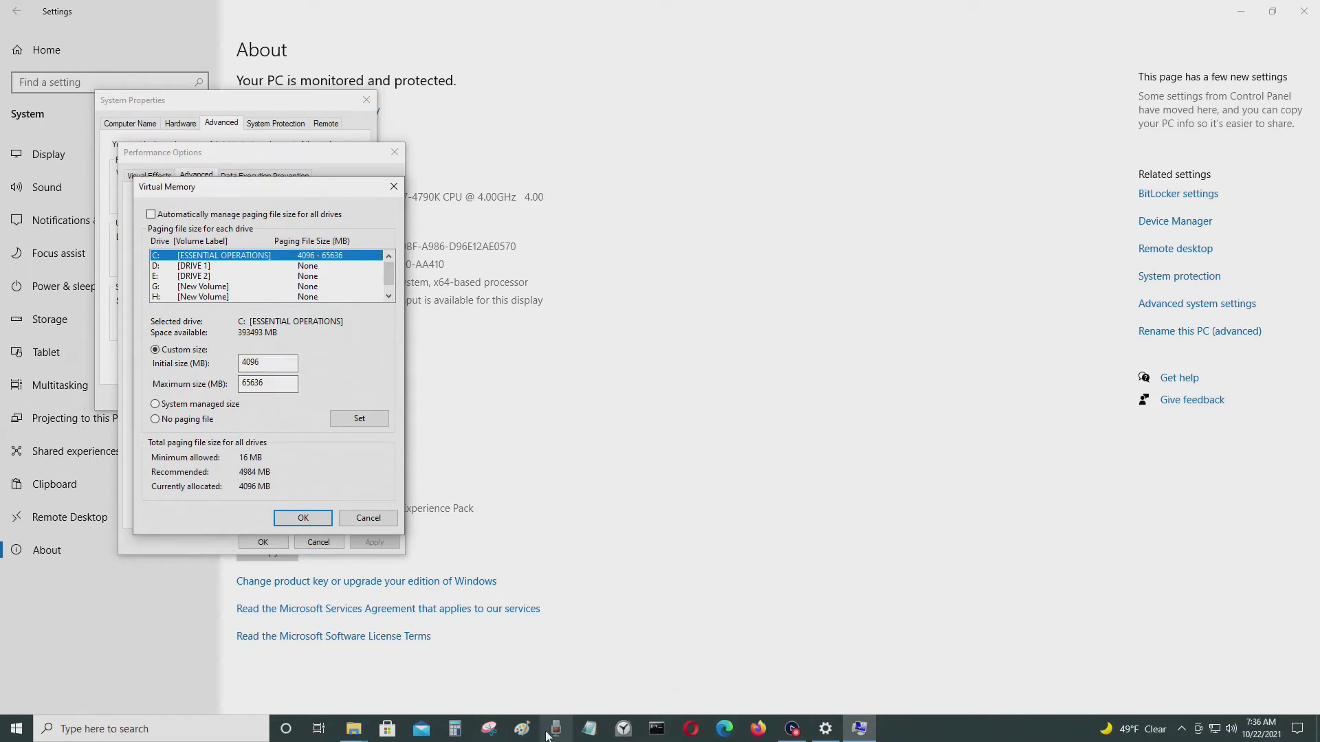
Compute 1024 × 16 in Calculator and enter 16384 MB as the C: drive paging file's initial size
left_click(455, 728)
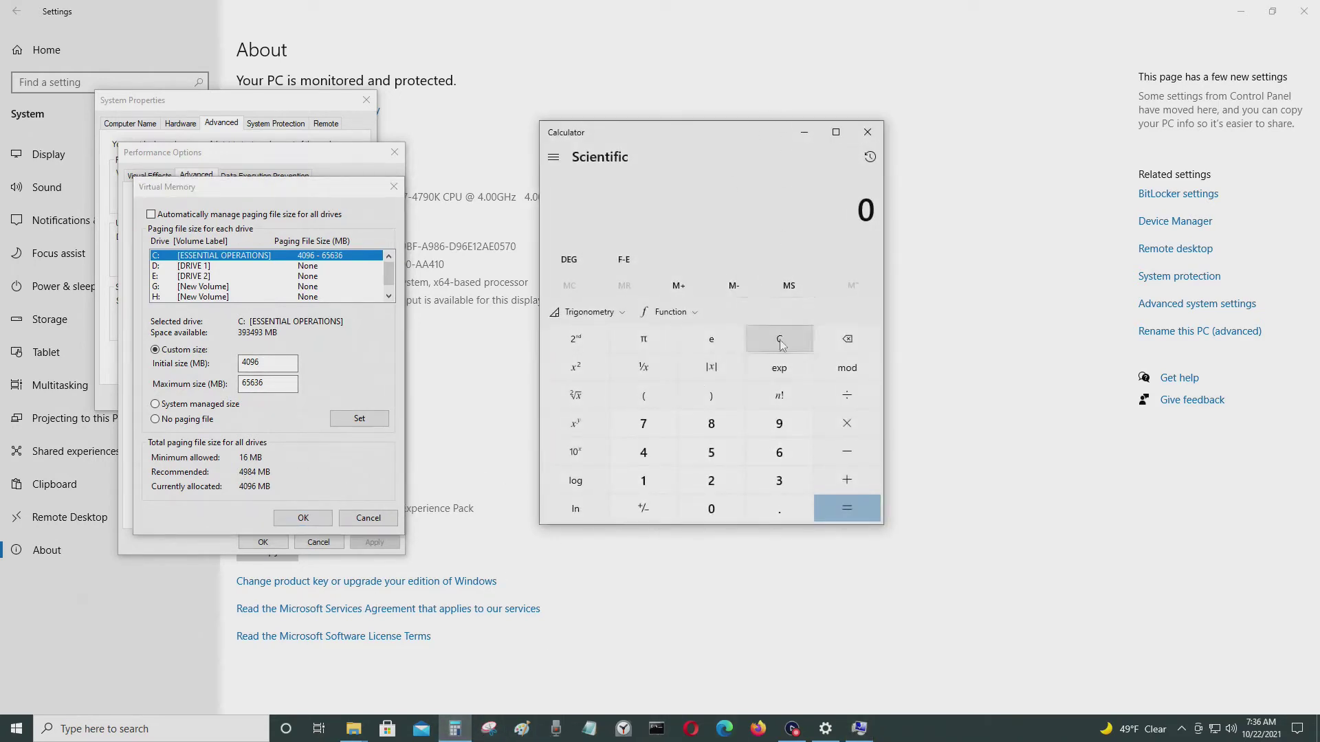
left_click_drag(667, 132, 753, 153)
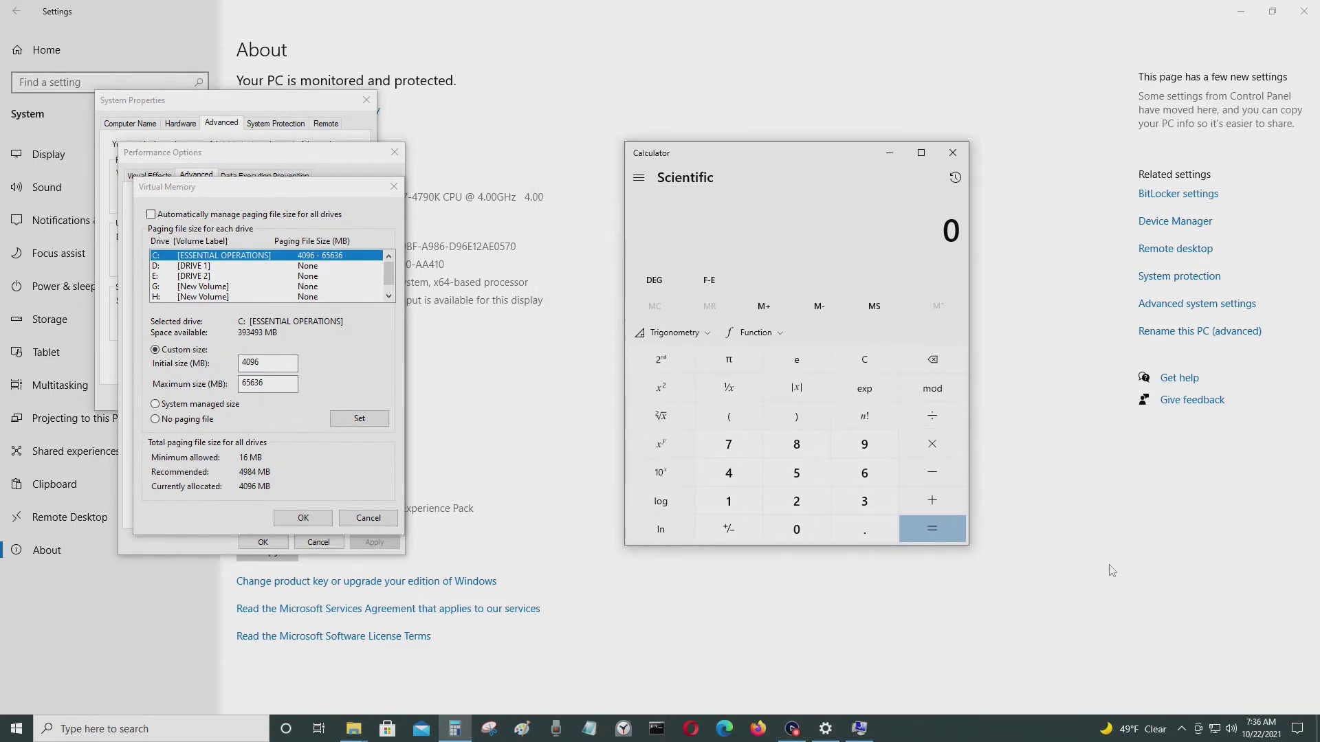
type("1,024")
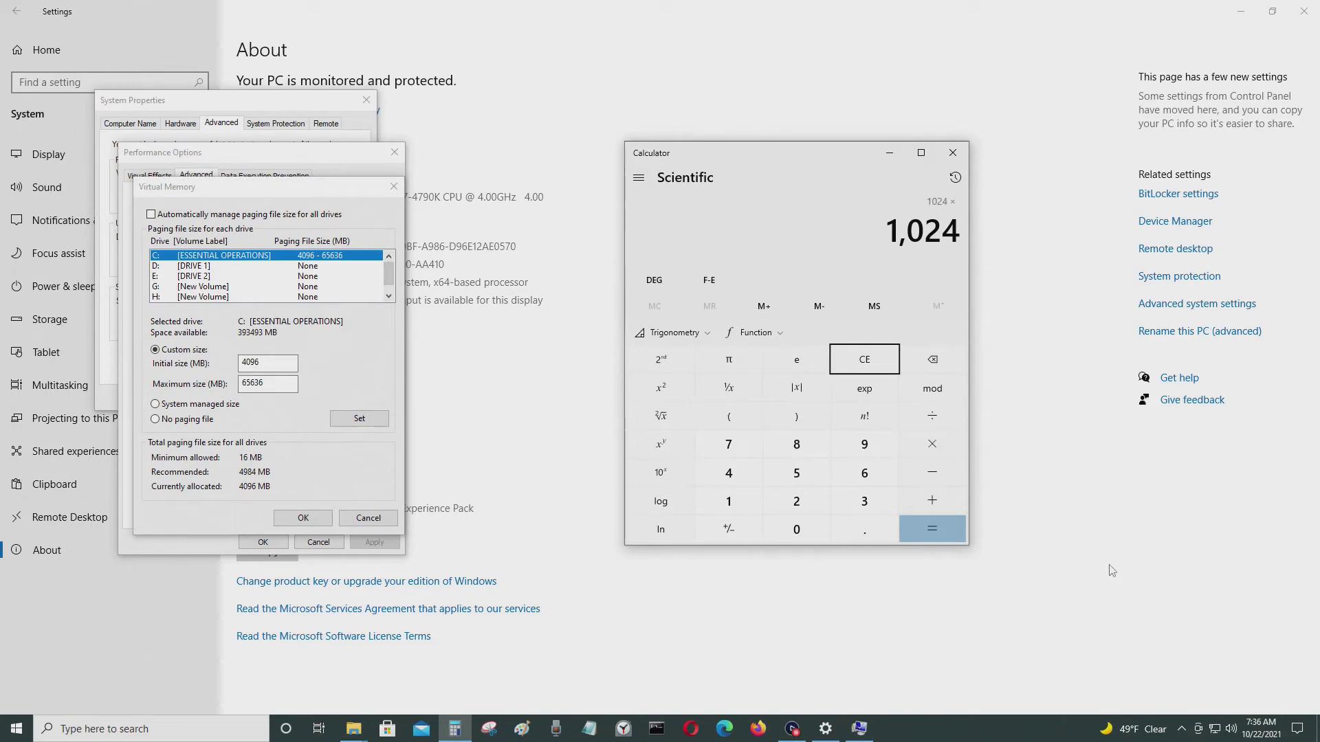
type("16+")
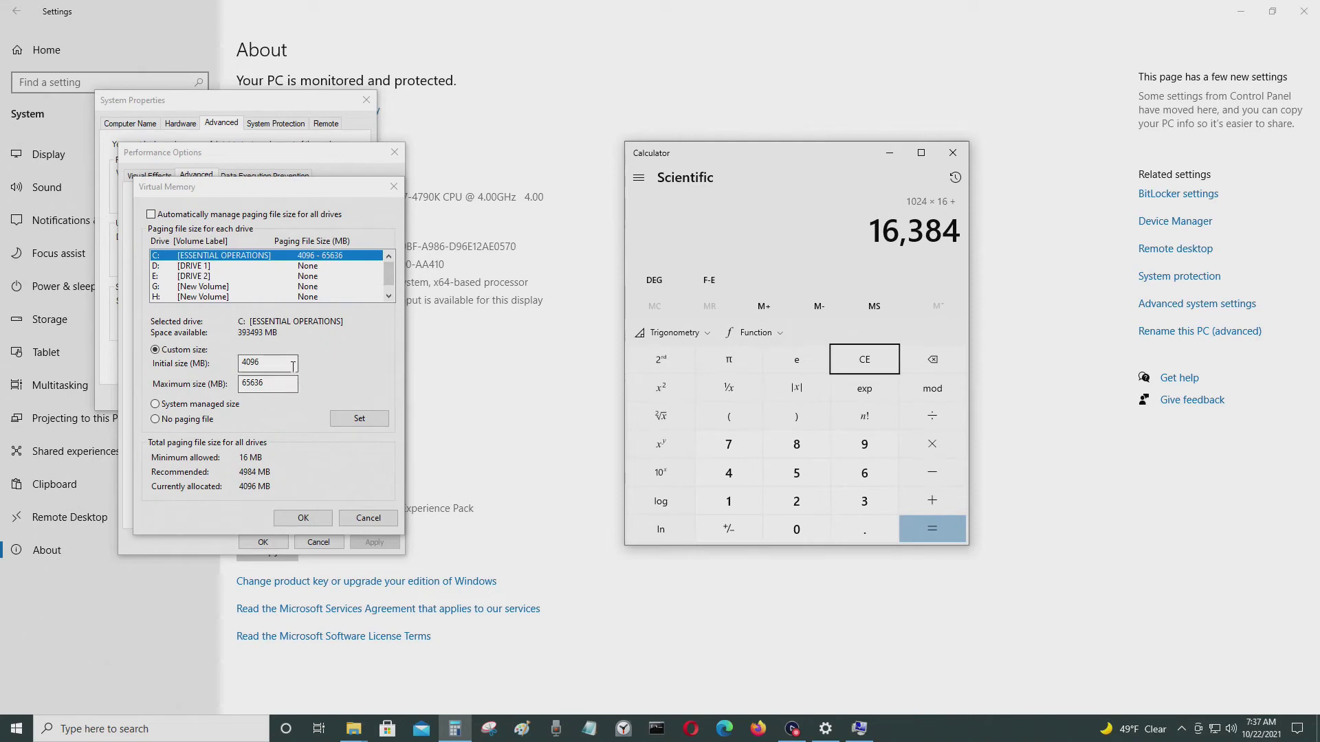
double_click(253, 362)
type("16384")
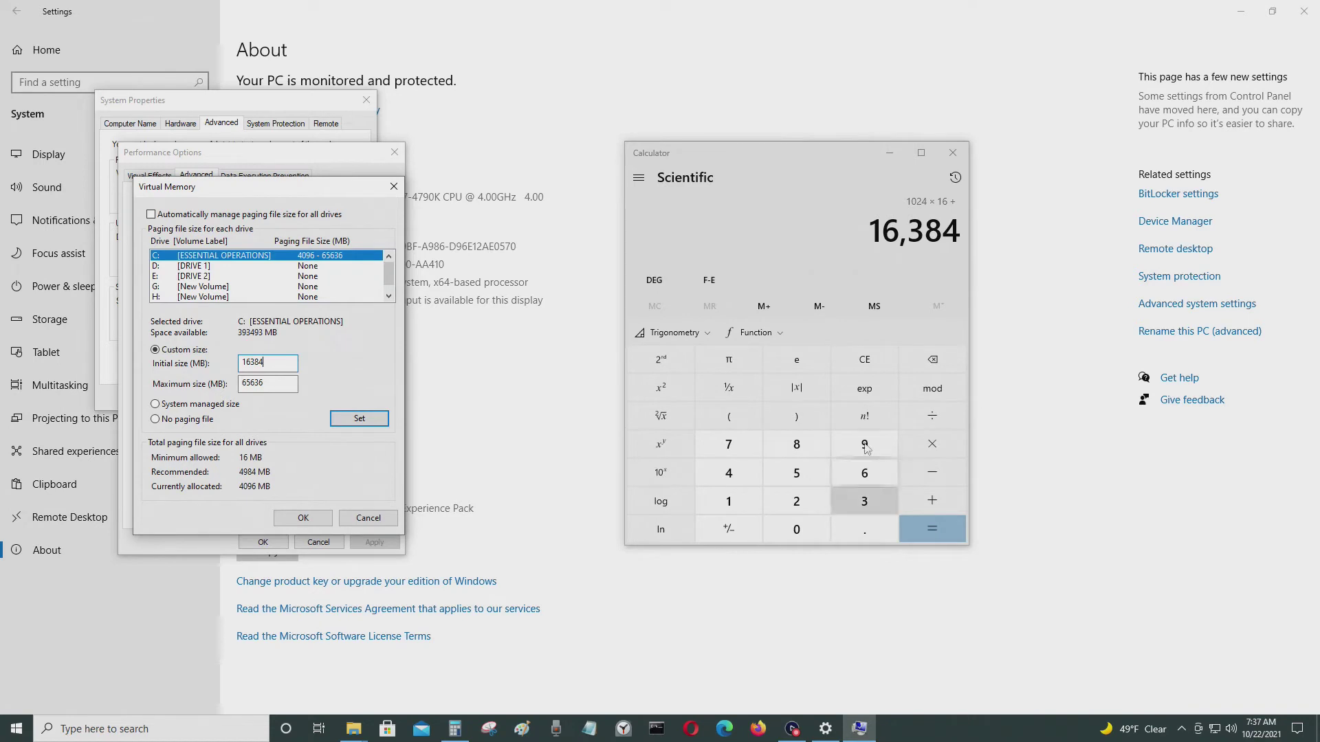
Compute 1024 × 32 in Calculator and set the C: drive paging file's initial size to 32768 MB
left_click(876, 360)
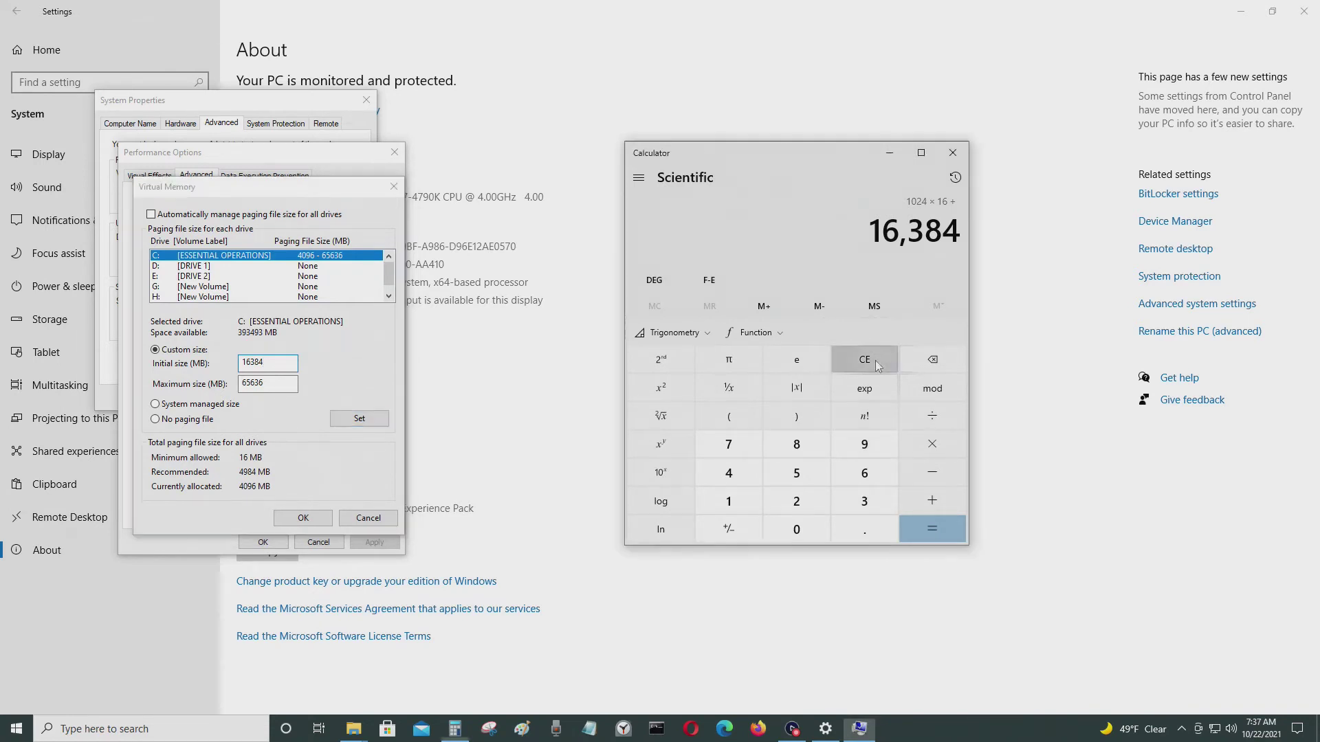
type("10")
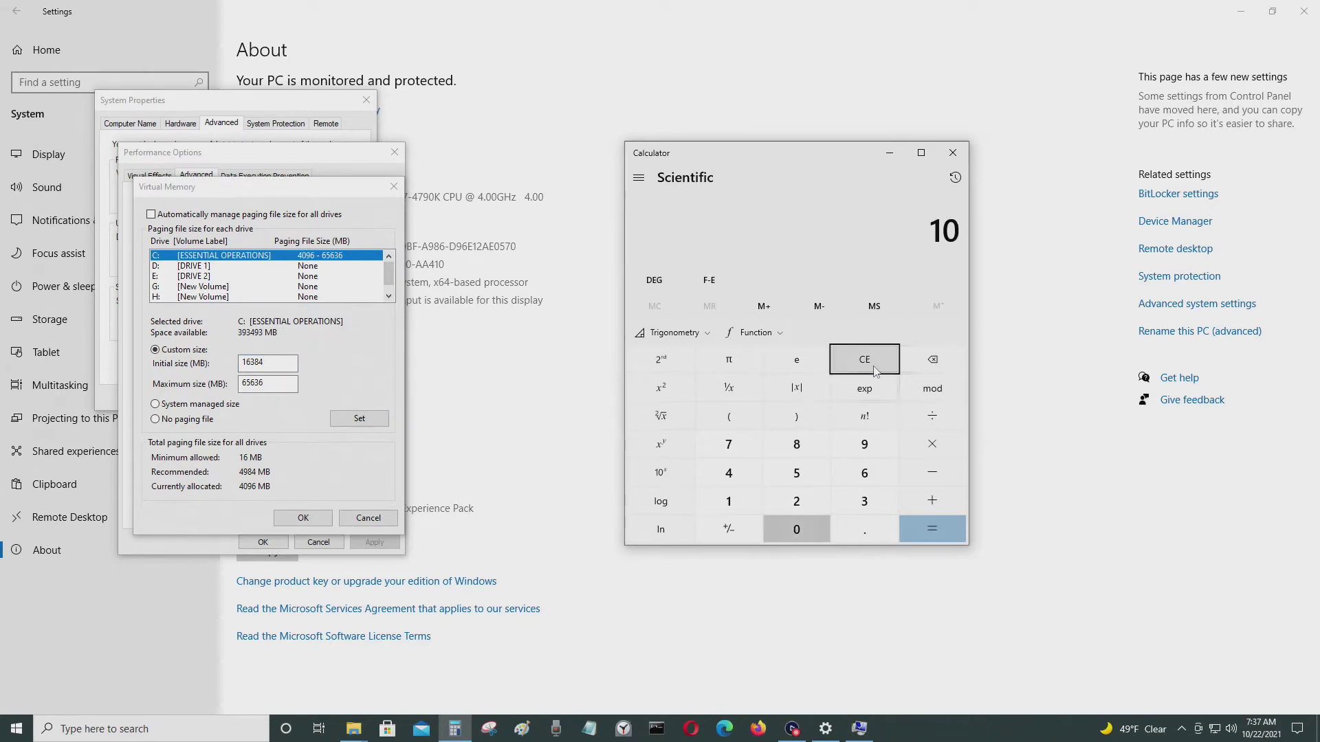
type("24*32+")
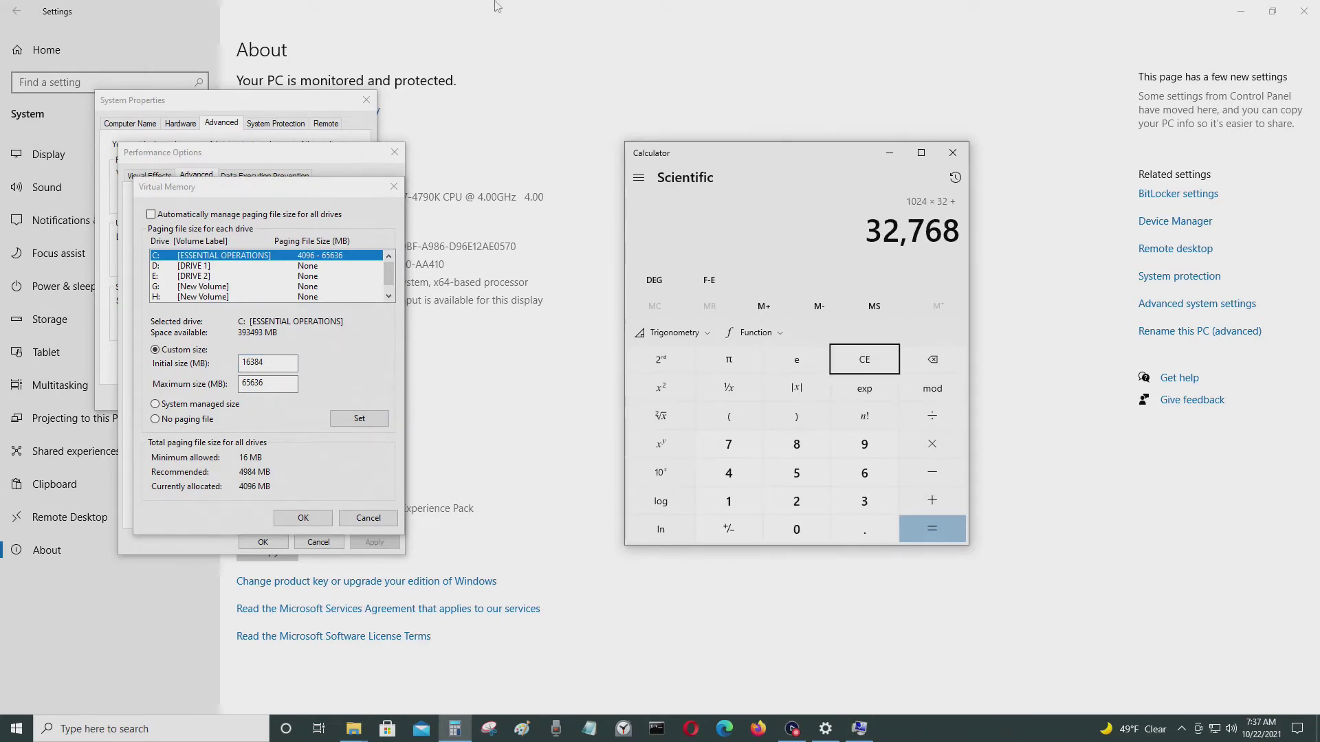
double_click(279, 364)
type("32768")
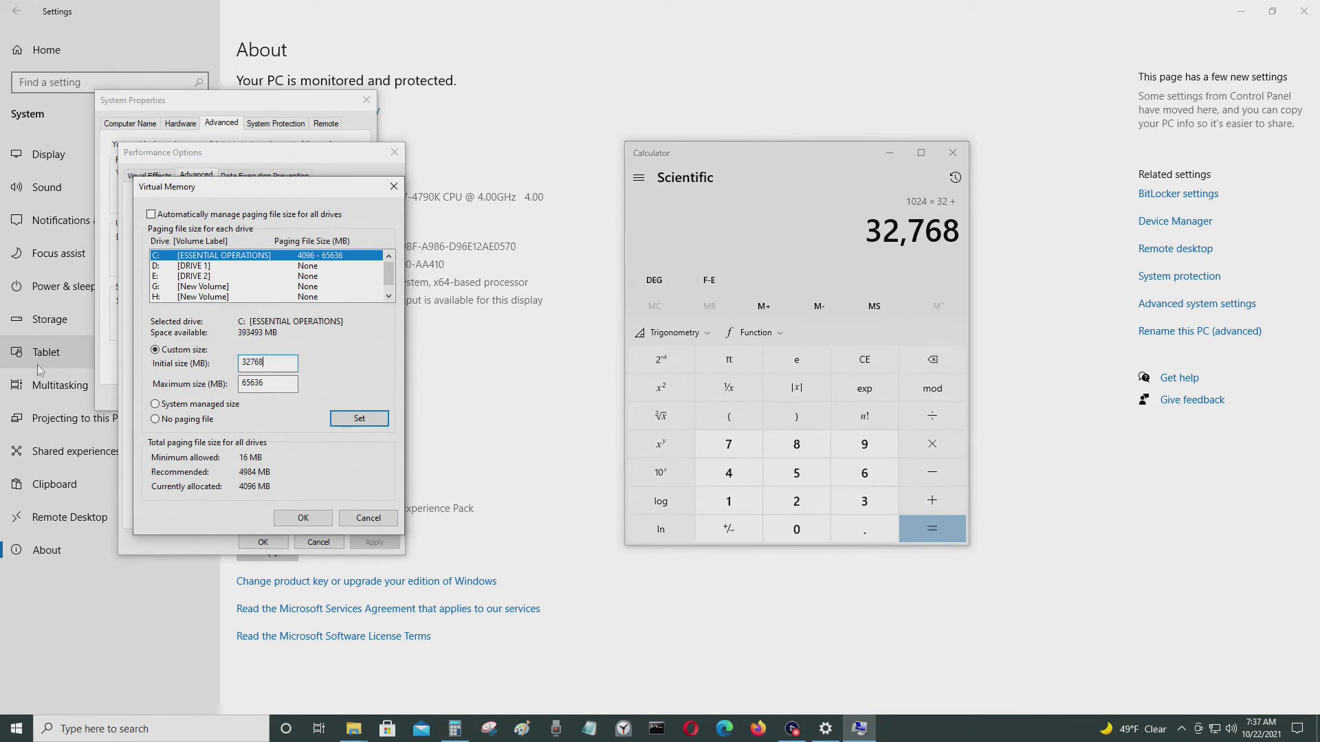
Compute 32768 × 2 in Calculator to check the maximum paging file size, and close Calculator
left_click(877, 369)
left_click(877, 369)
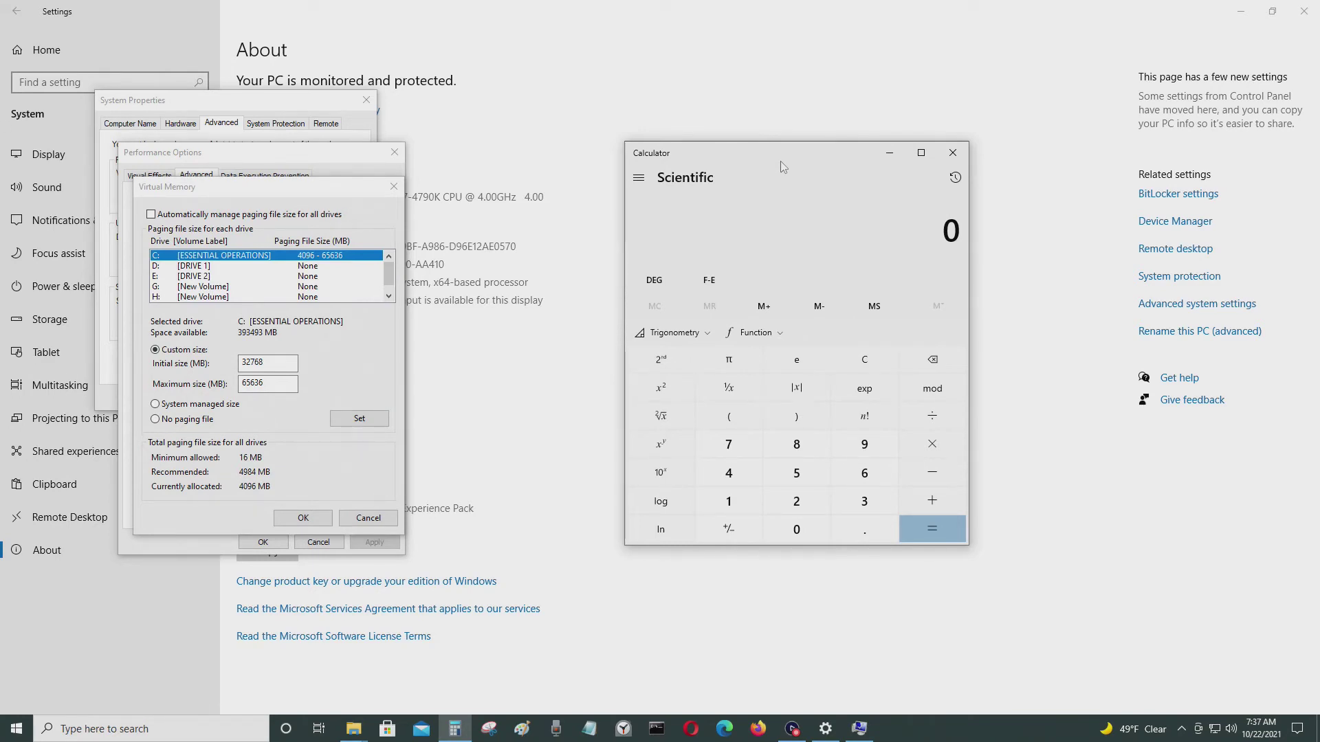
type("32")
type("768*2+")
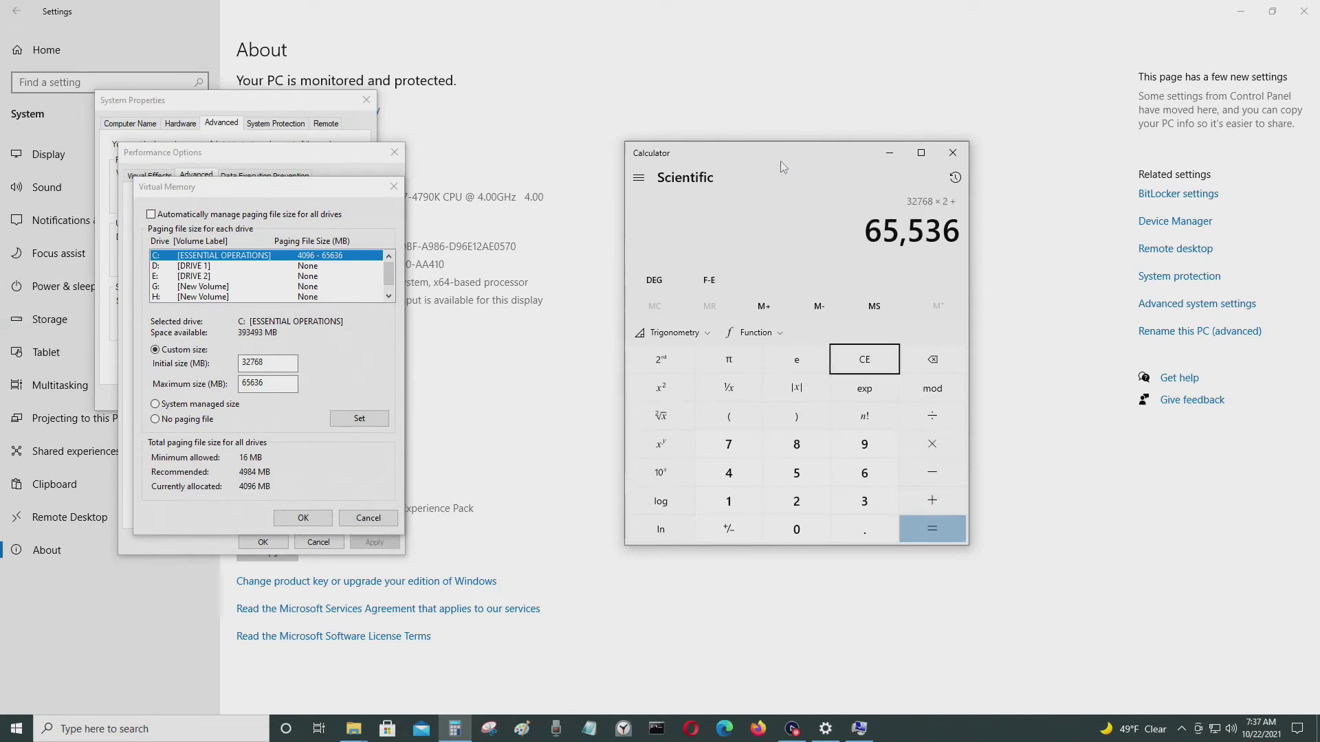
left_click(263, 389)
left_click(953, 154)
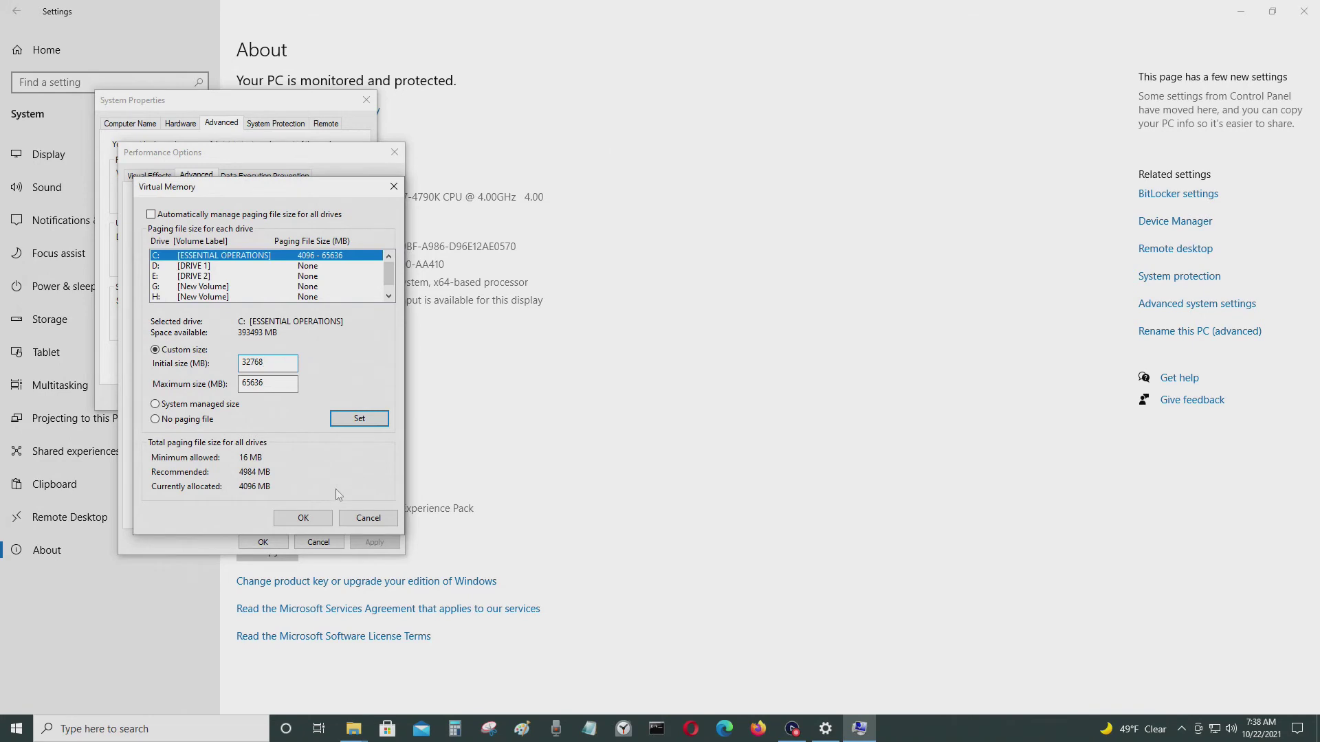
Apply the custom paging file size to the C: drive, confirm all open dialogs, and close Settings
left_click(359, 419)
left_click(299, 518)
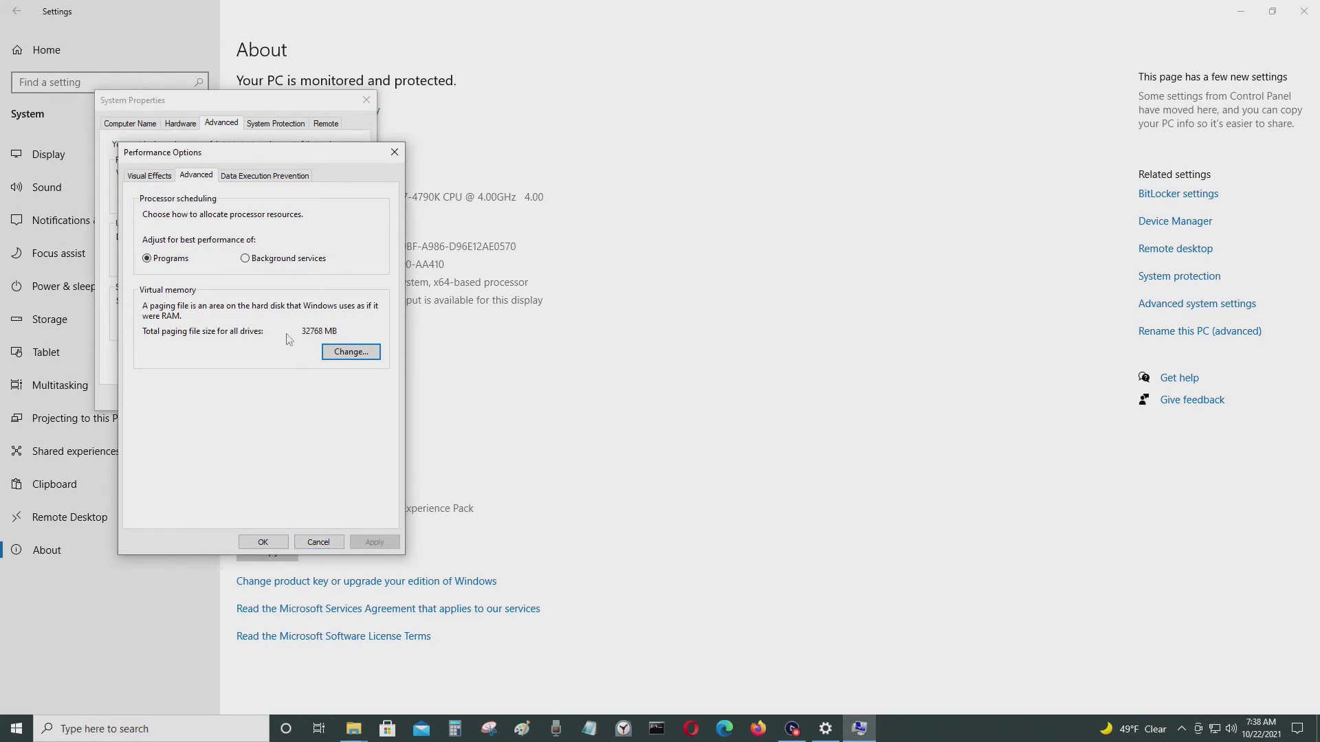
left_click(264, 548)
left_click(241, 403)
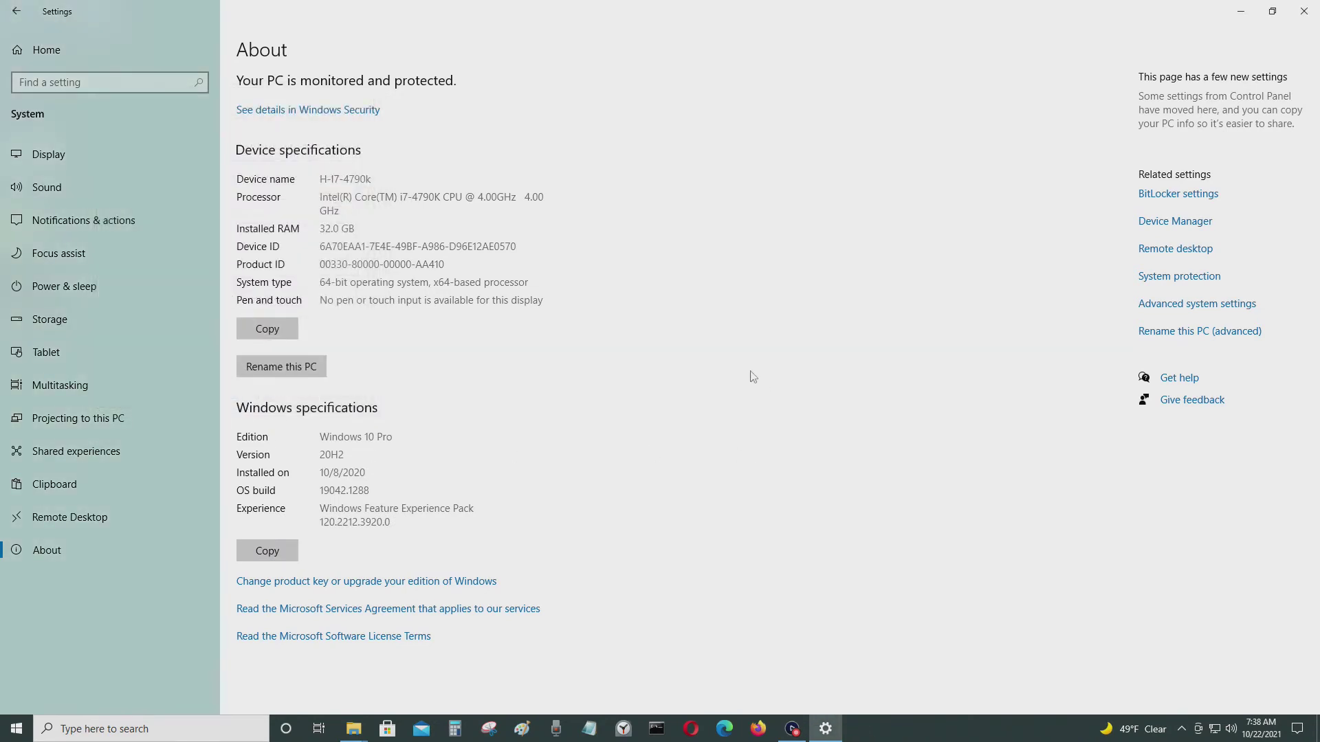
left_click(1304, 11)
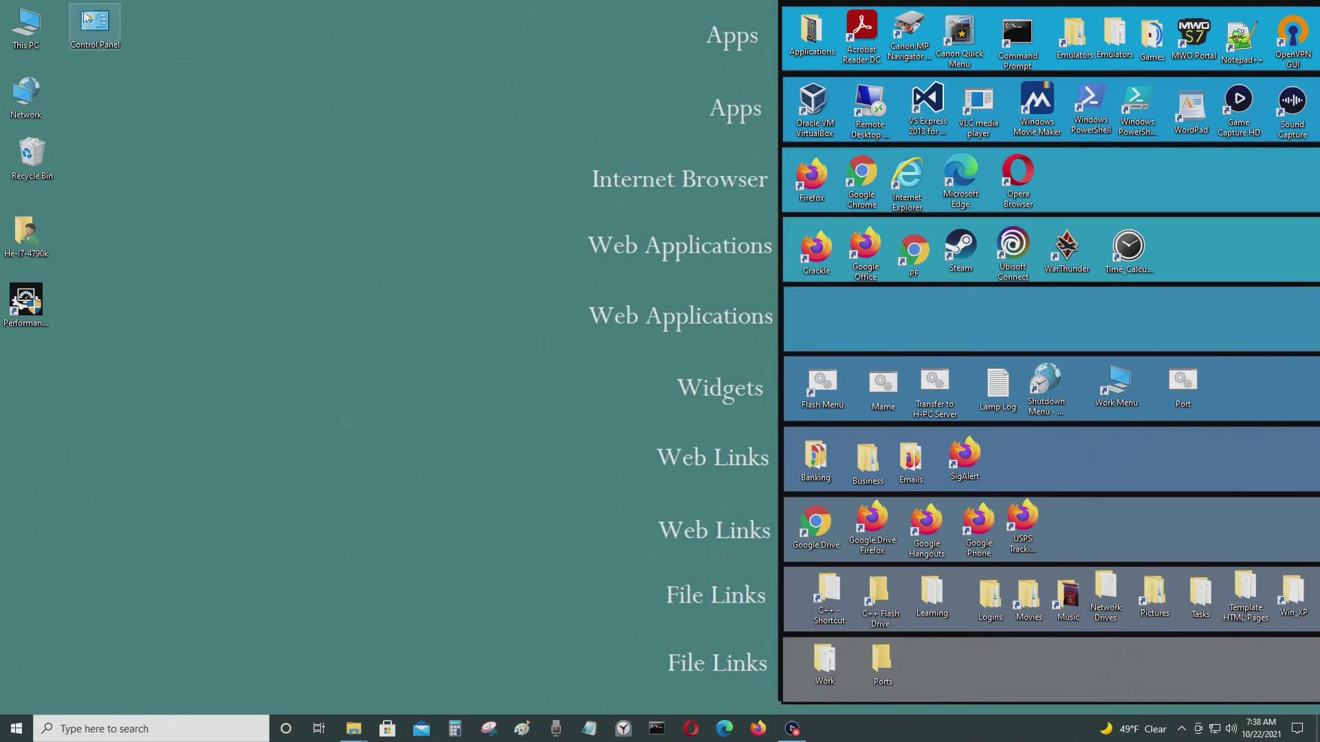
View the System About page by way of Control Panel's System and Security category, and close both windows
double_click(97, 49)
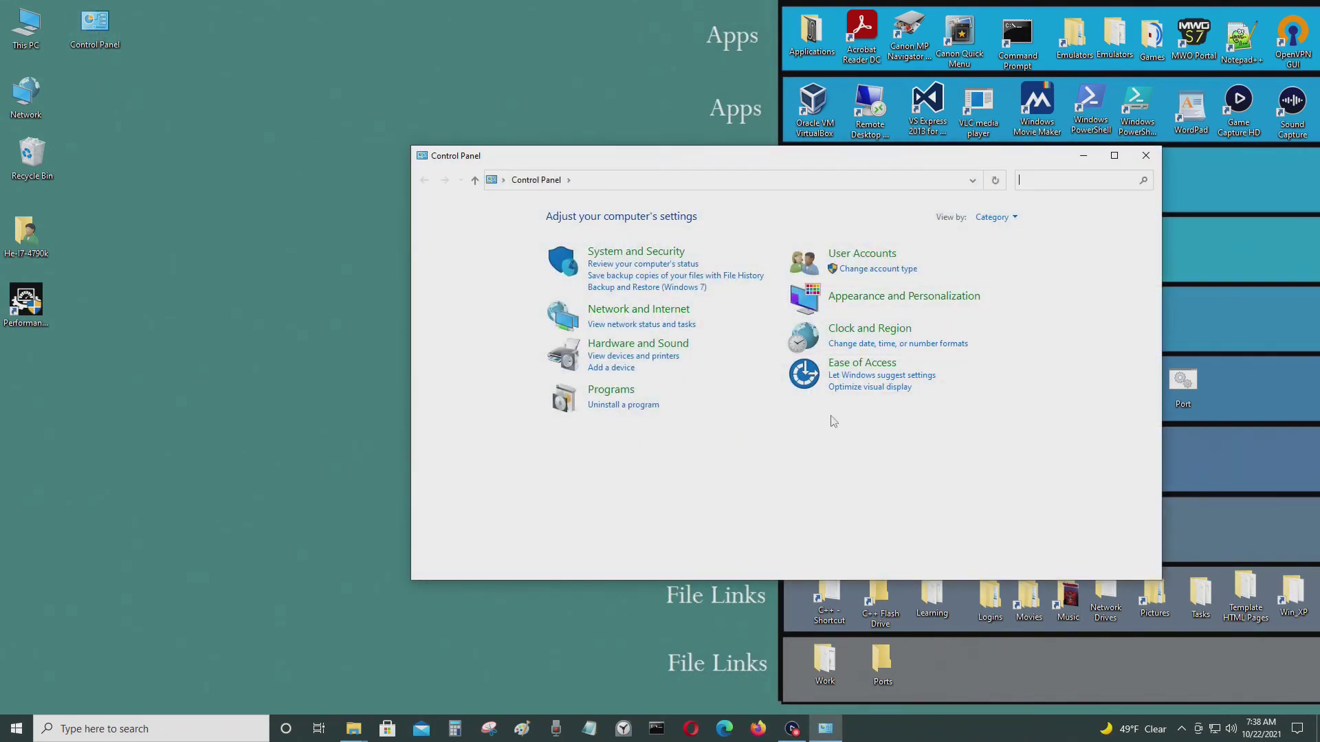
left_click(647, 259)
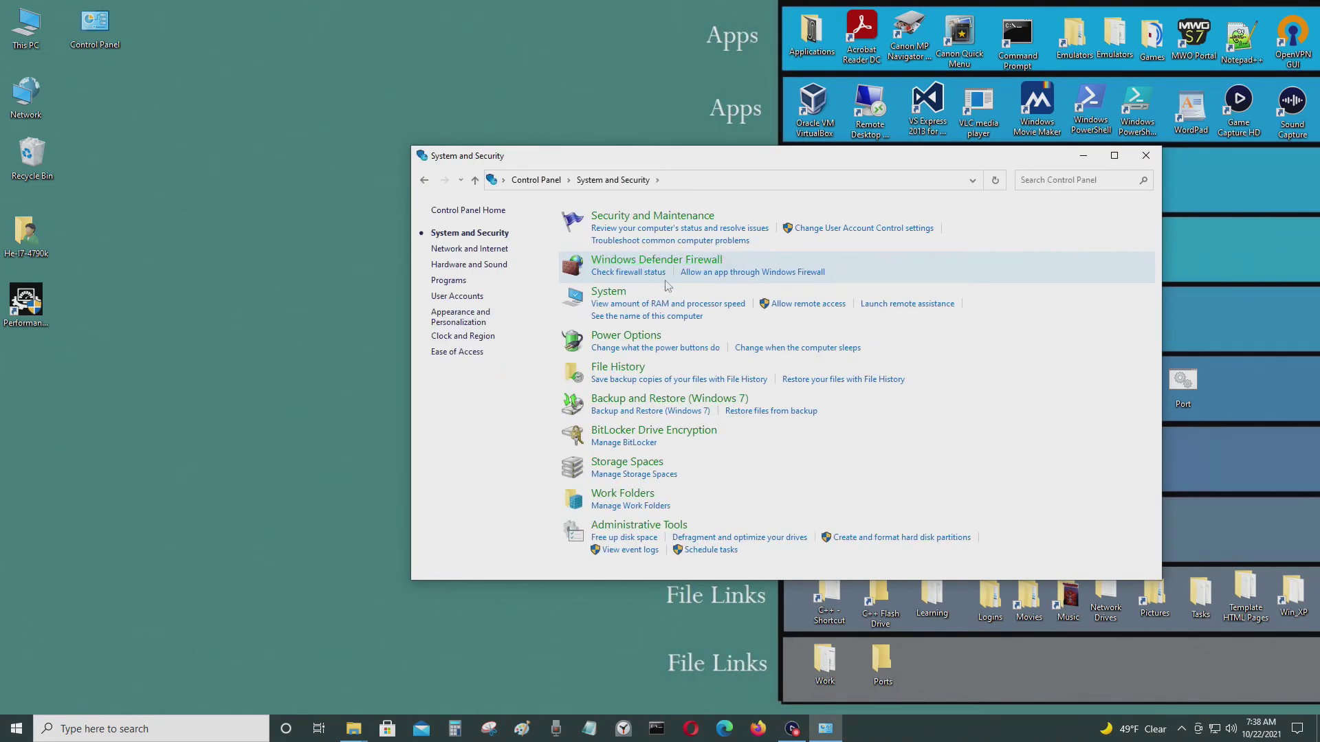
left_click(607, 293)
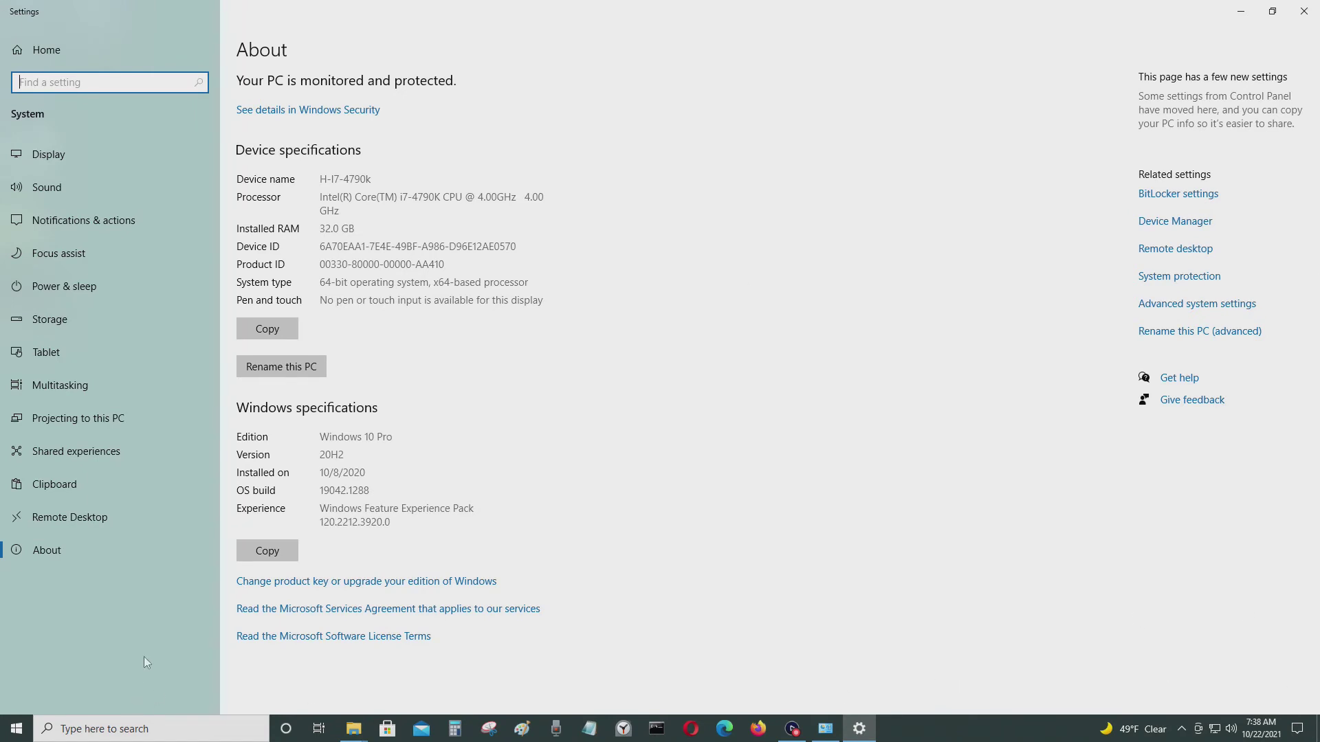
left_click(63, 552)
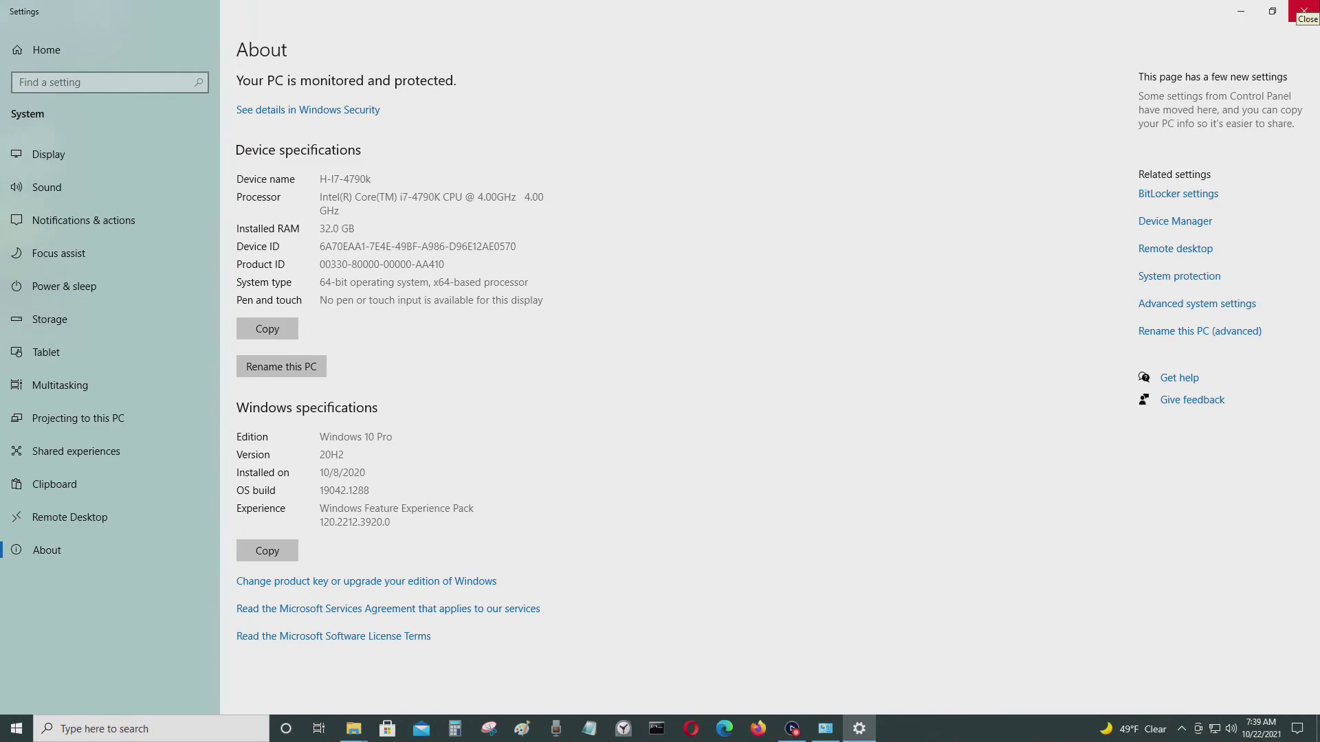
left_click(1303, 9)
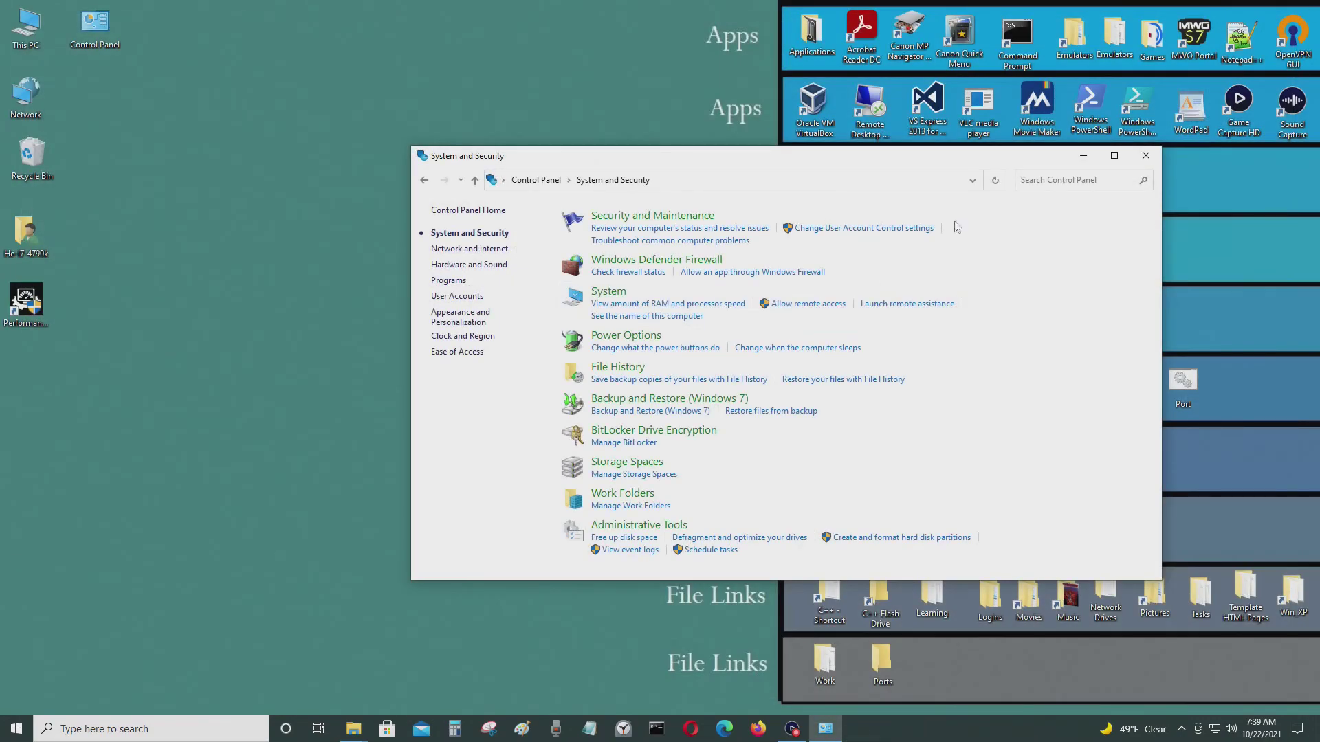
left_click(1152, 156)
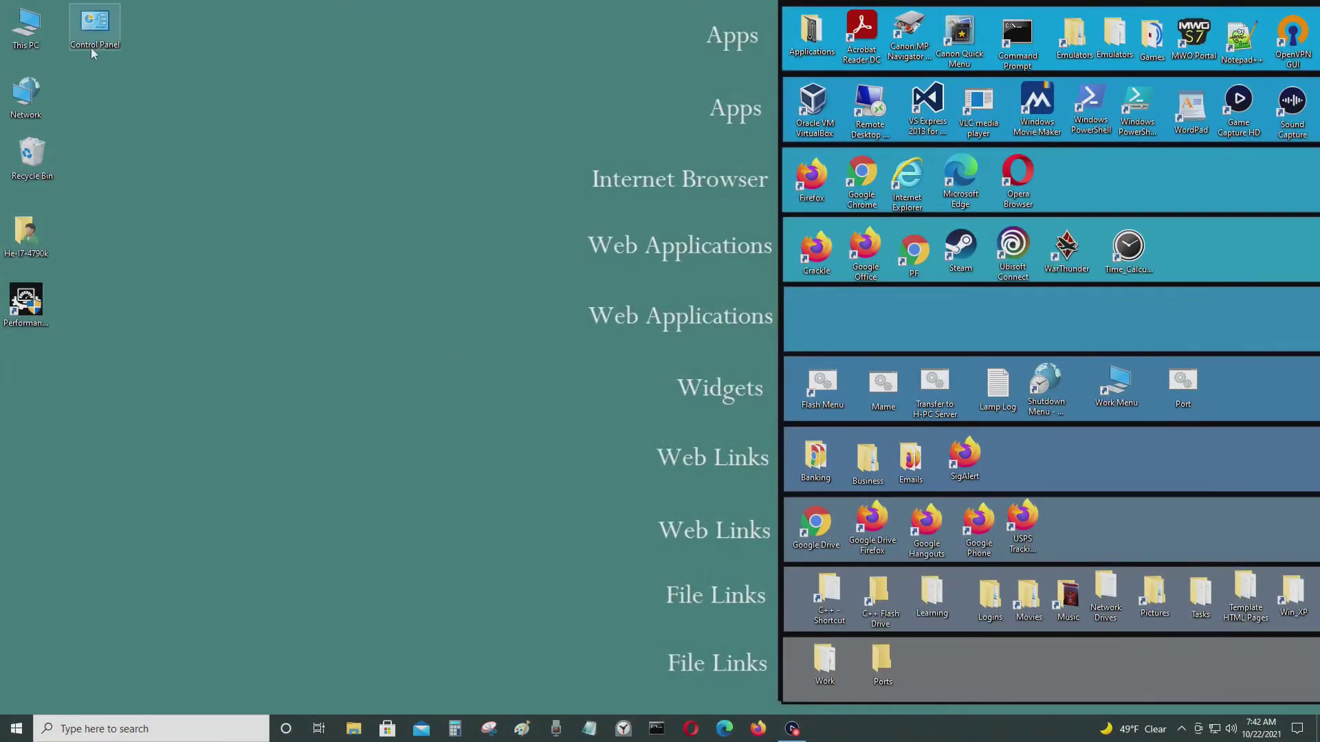
Open the advanced system settings from the System About page in Windows Settings, and dismiss the Samsung Magician notification
left_click(15, 731)
mouse_move(12, 664)
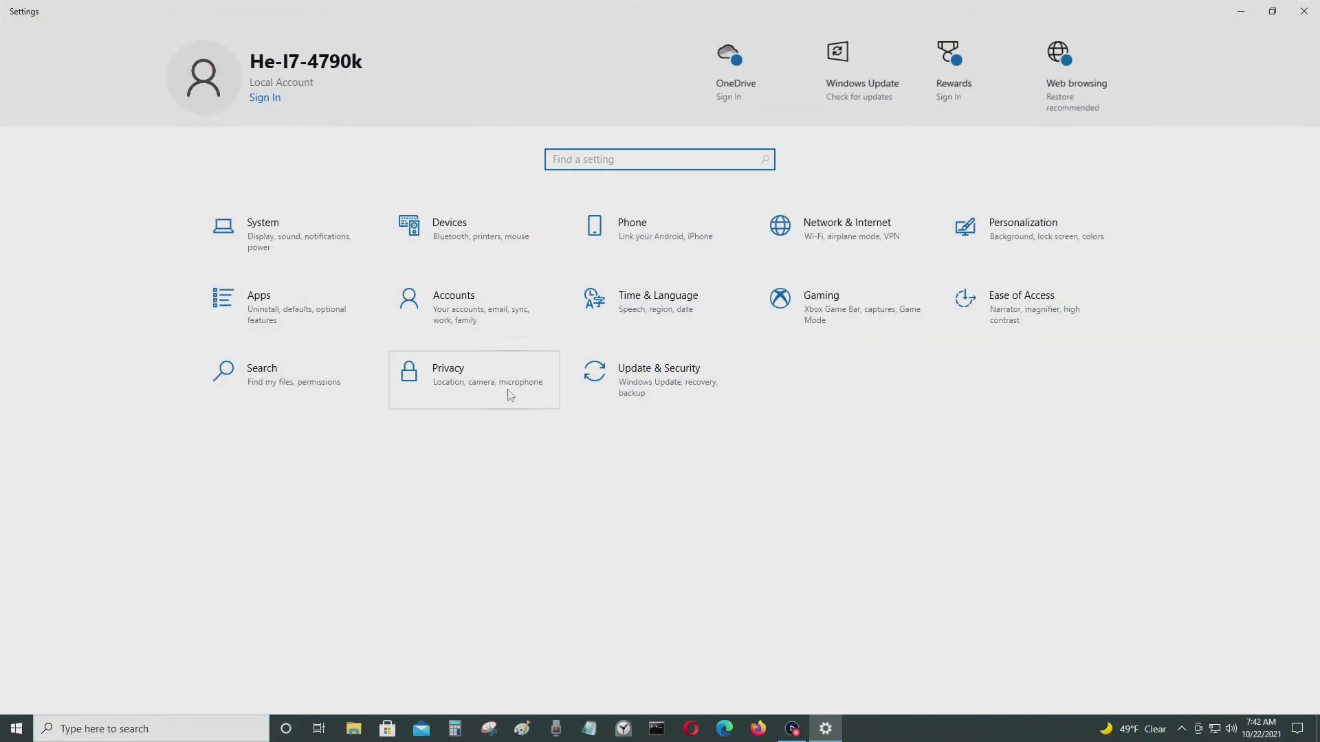
left_click(301, 245)
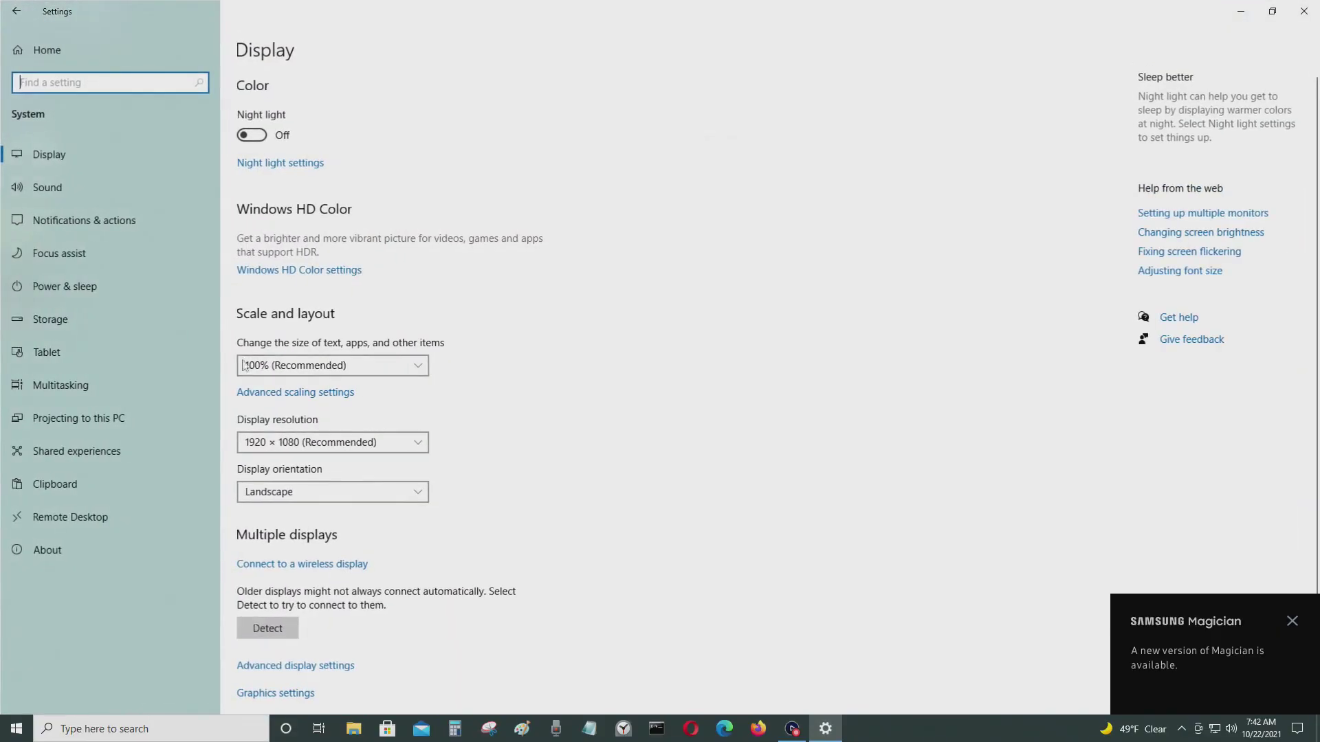
left_click(67, 548)
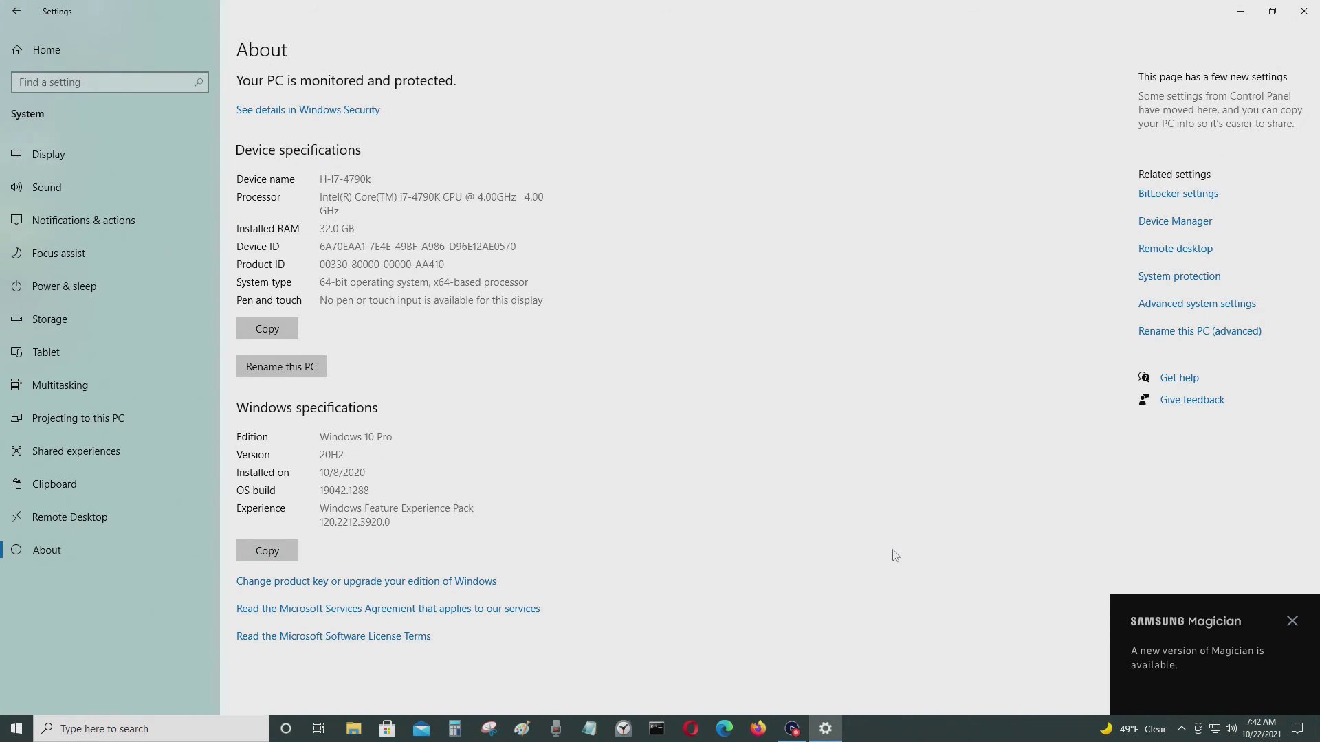
left_click(1227, 303)
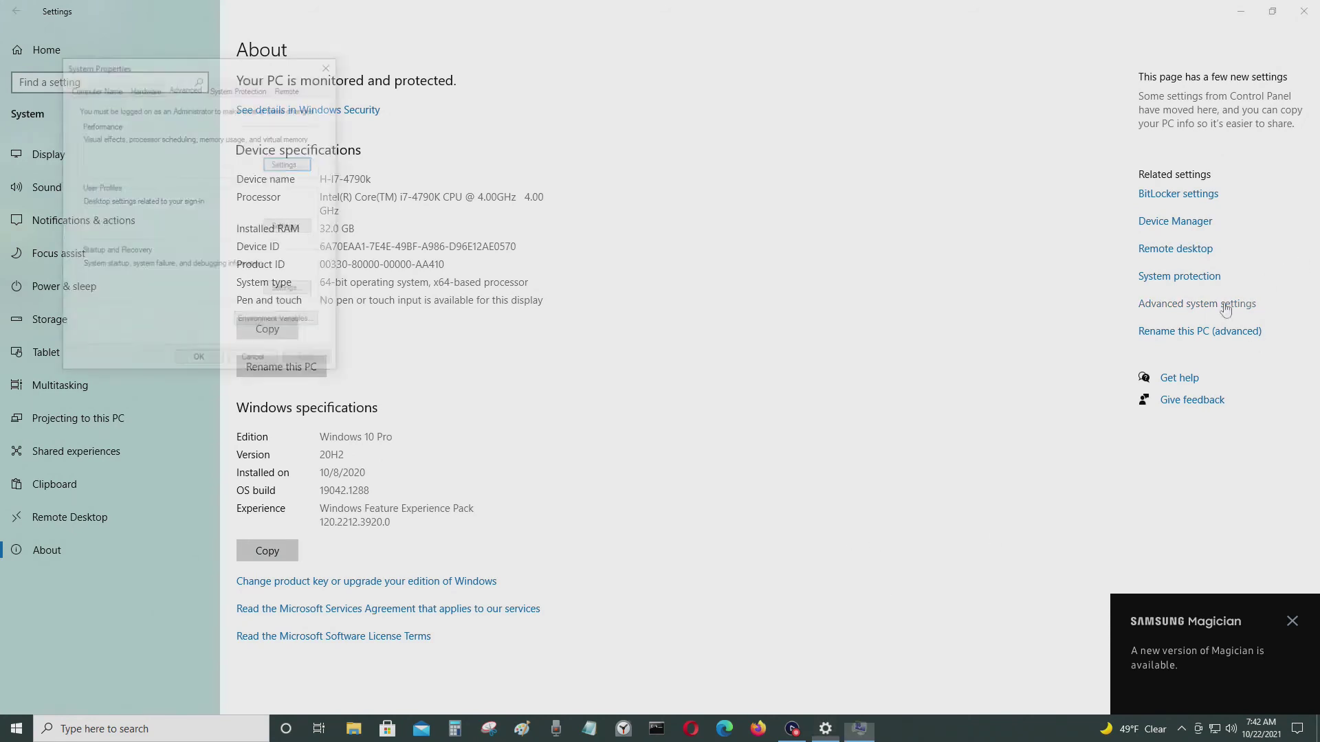
left_click(1292, 620)
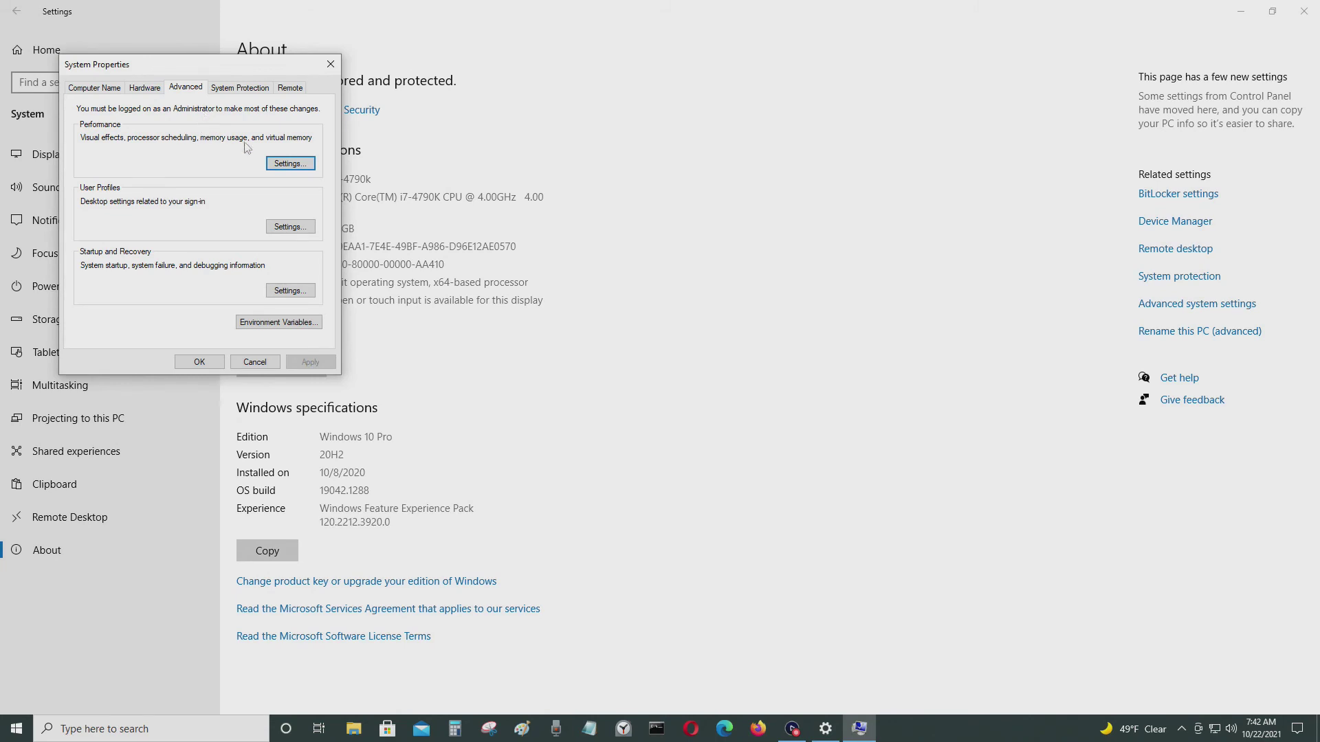
Open the Virtual Memory dialog from the advanced performance options and review the paging file size listed for each drive
left_click(289, 164)
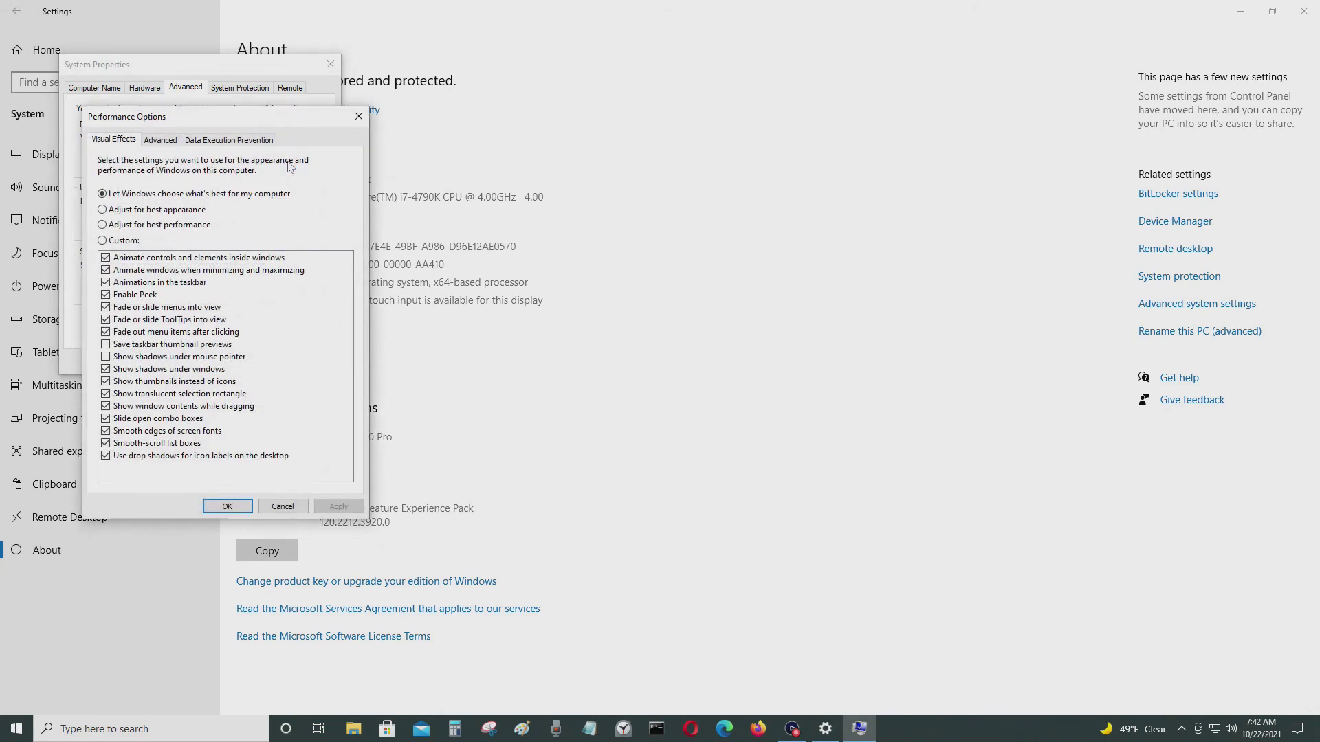
left_click(172, 139)
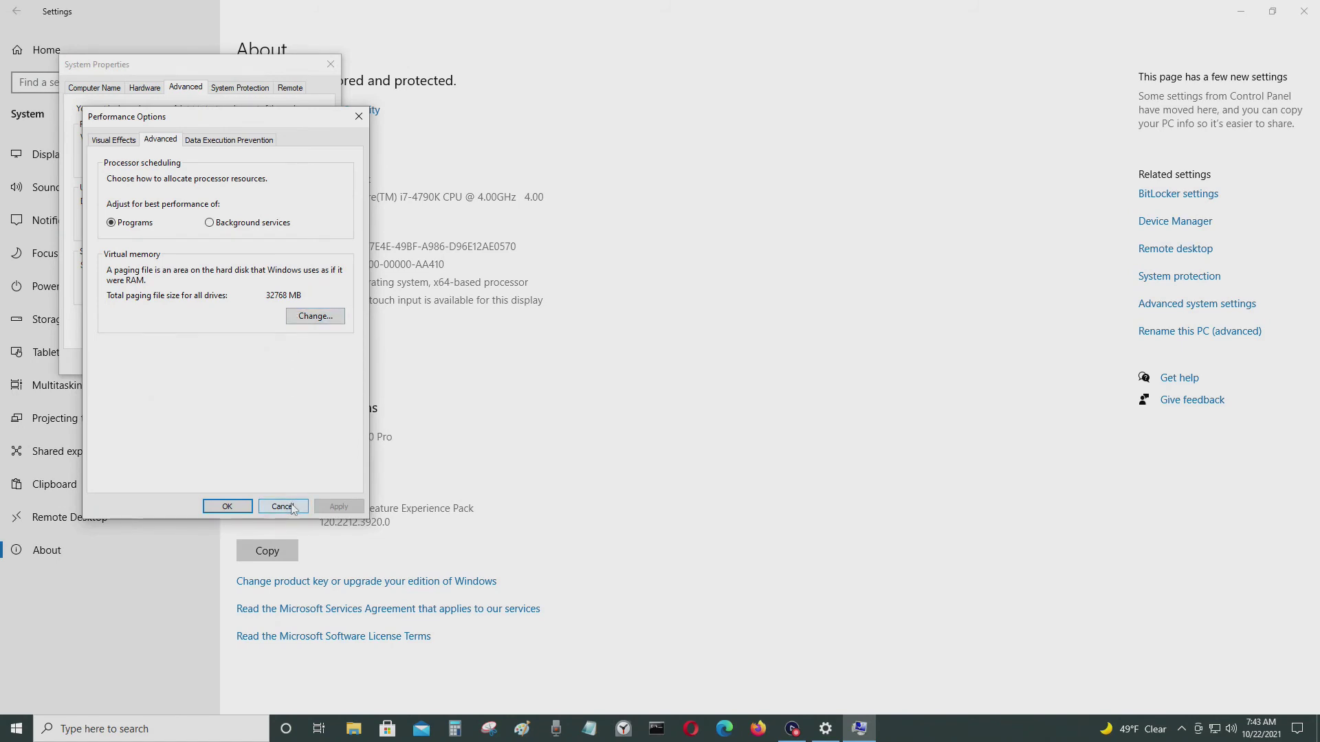
left_click(322, 321)
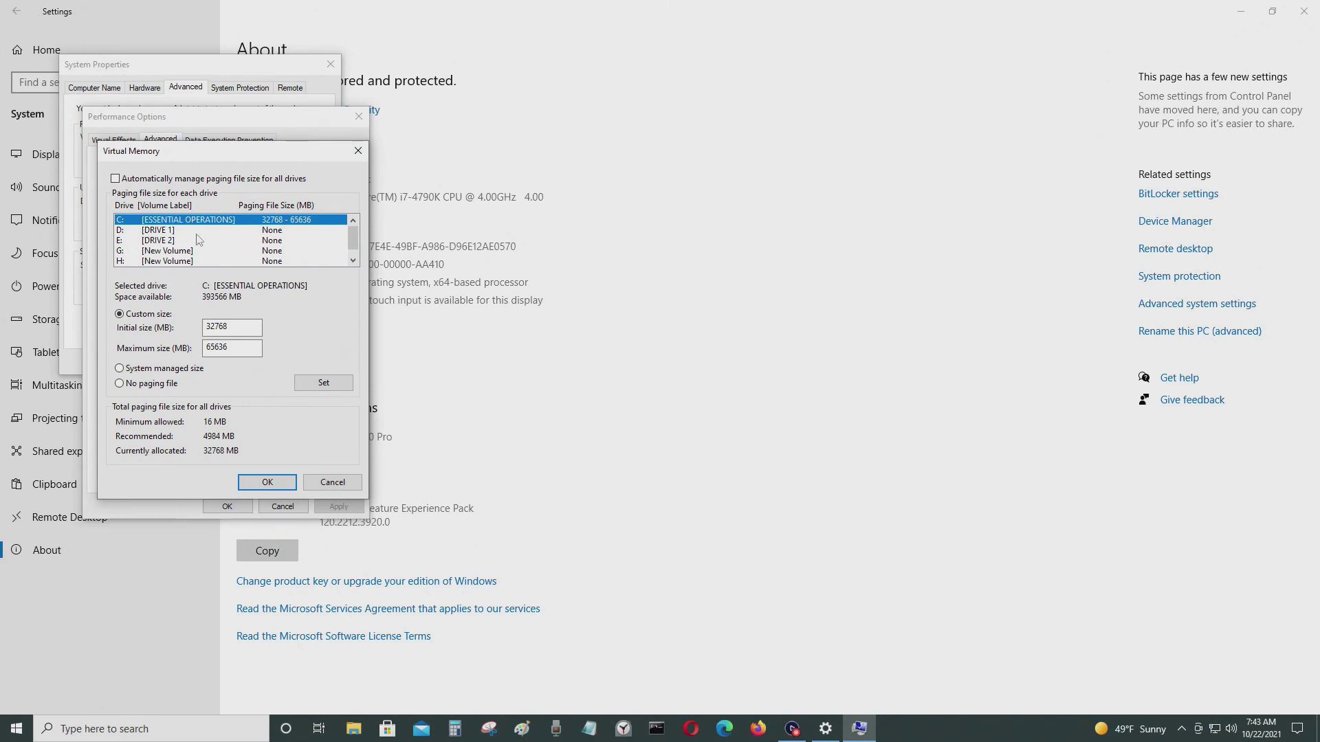
scroll(207, 247, "down", 1)
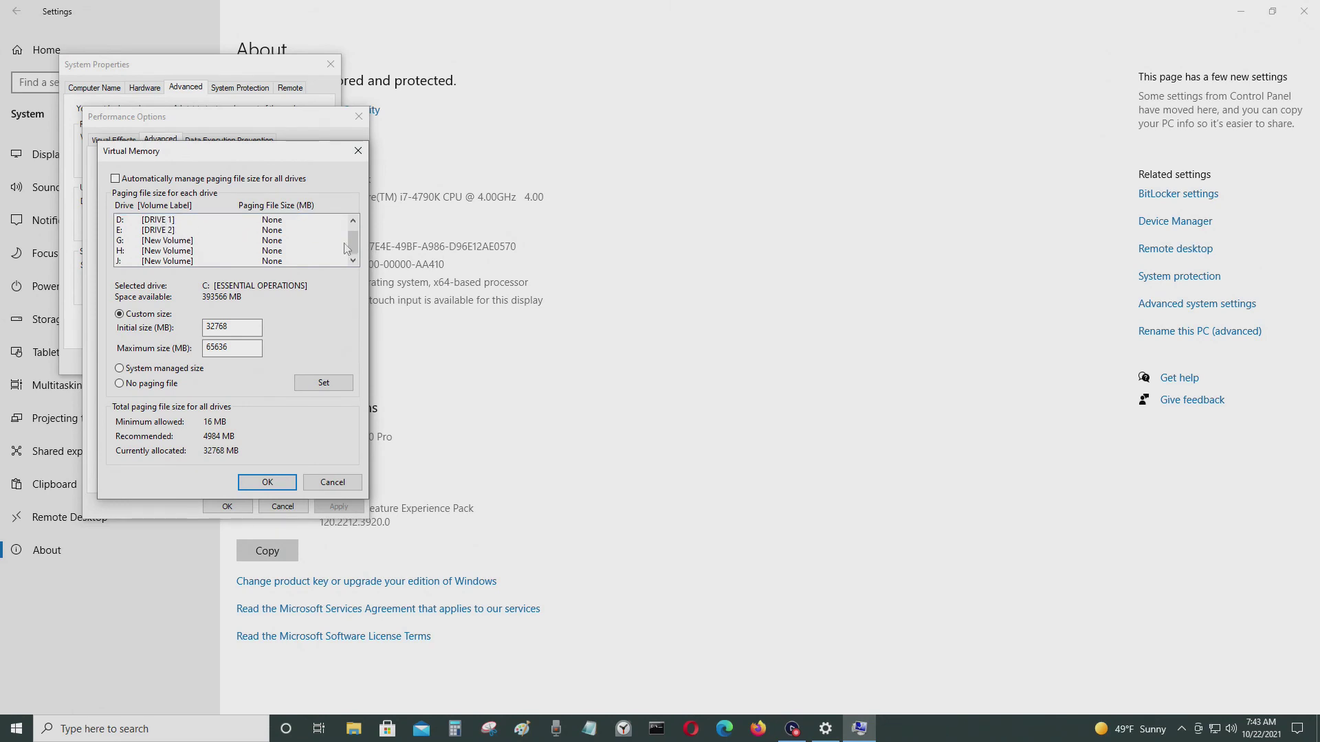
scroll(198, 250, "up", 1)
scroll(198, 250, "down", 1)
scroll(354, 238, "up", 1)
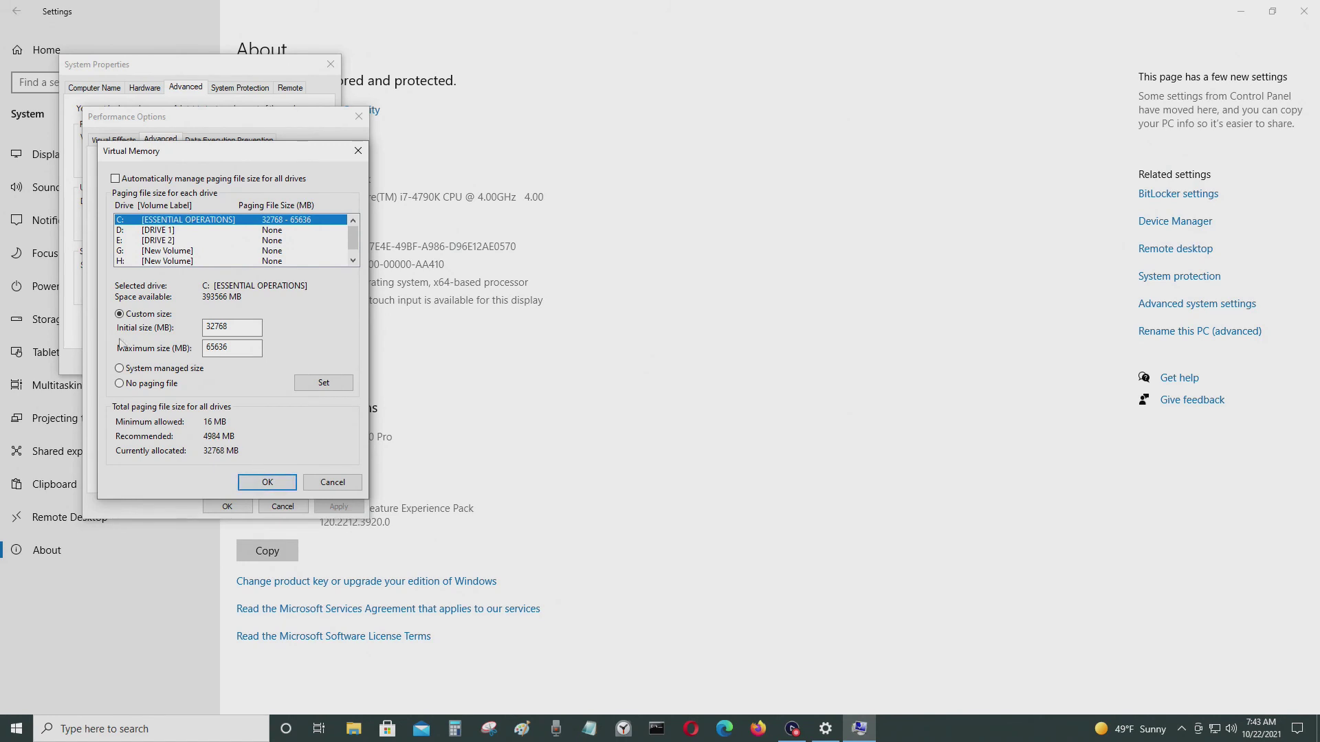
Keep Custom size selected for the C: drive, cancel Virtual Memory and Performance Options, and close System Properties and Settings
left_click(119, 314)
left_click(322, 481)
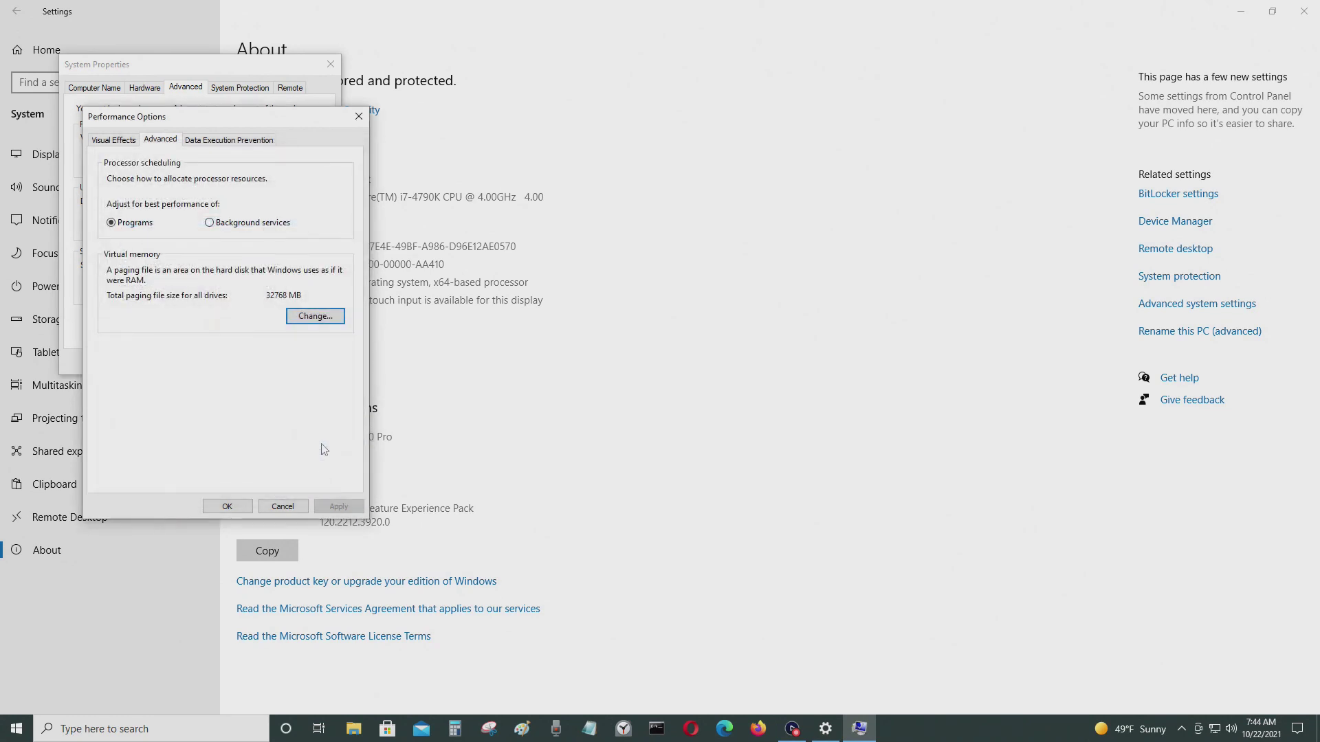
left_click(285, 504)
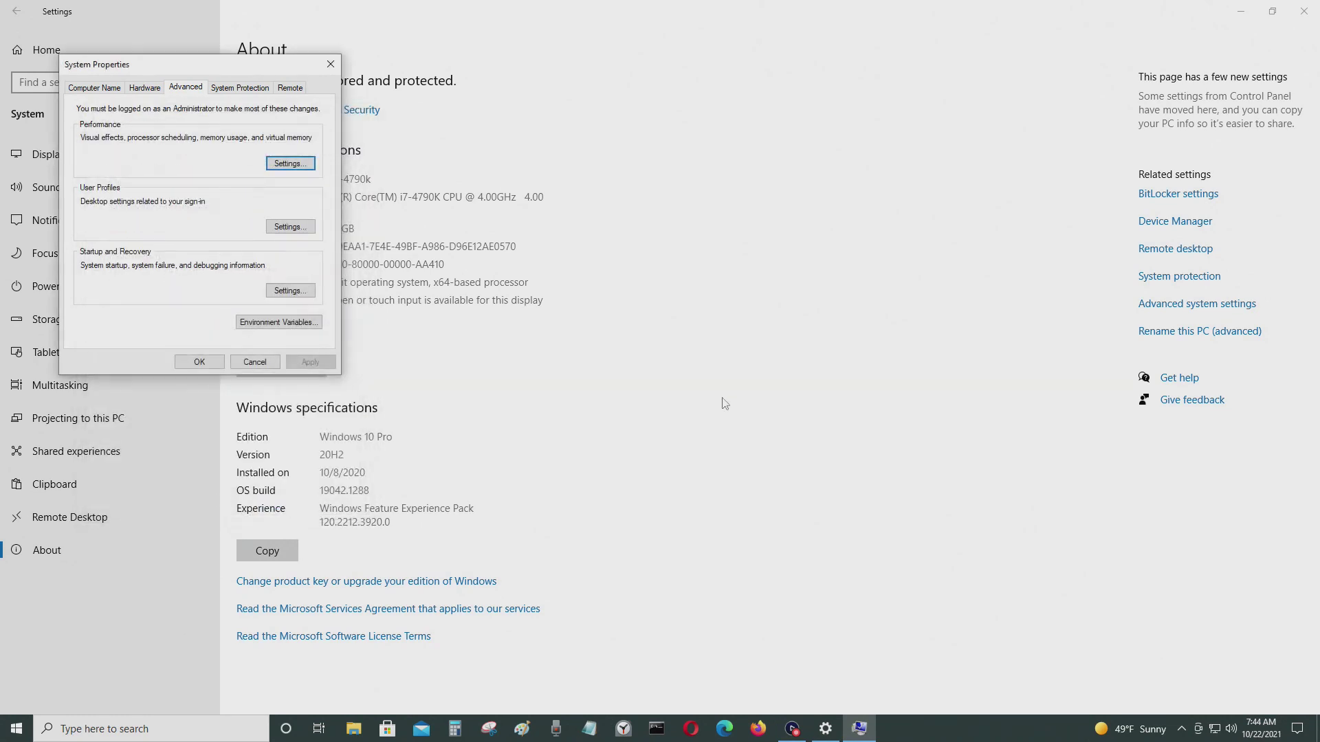
left_click(204, 363)
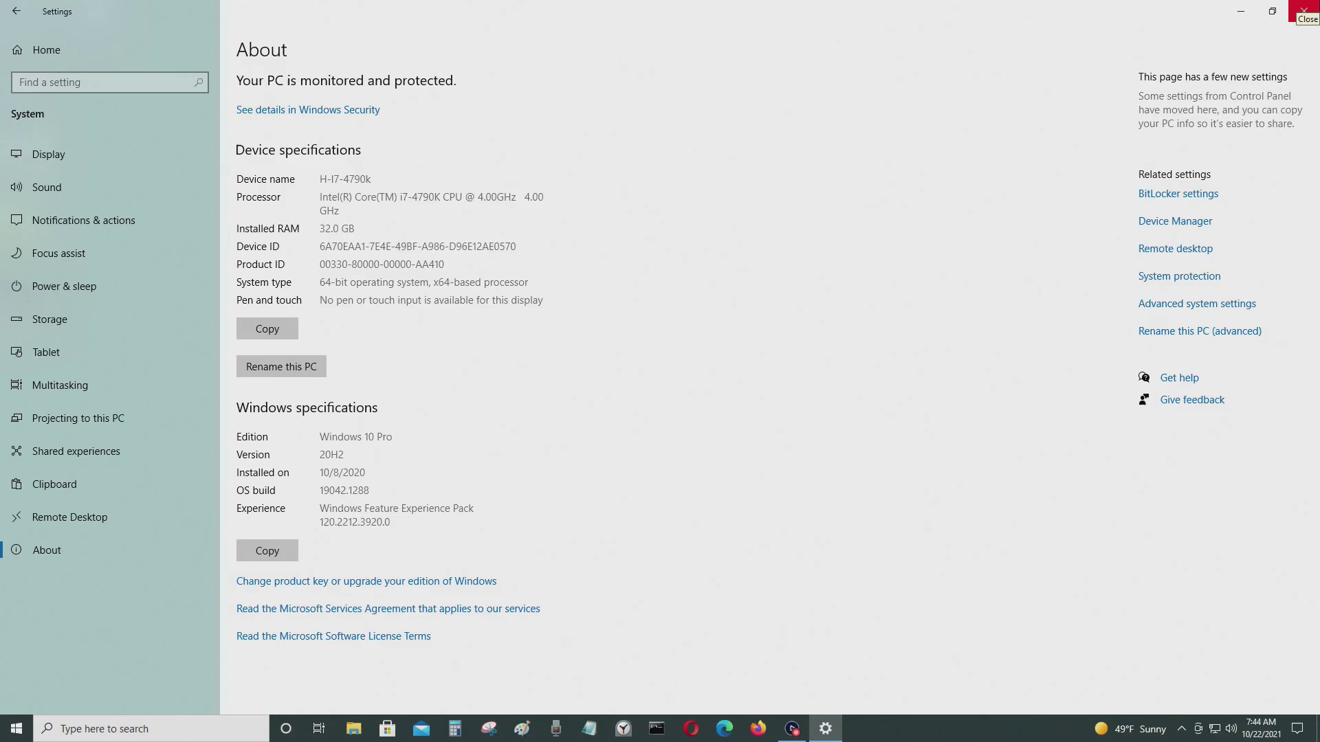
left_click(1304, 10)
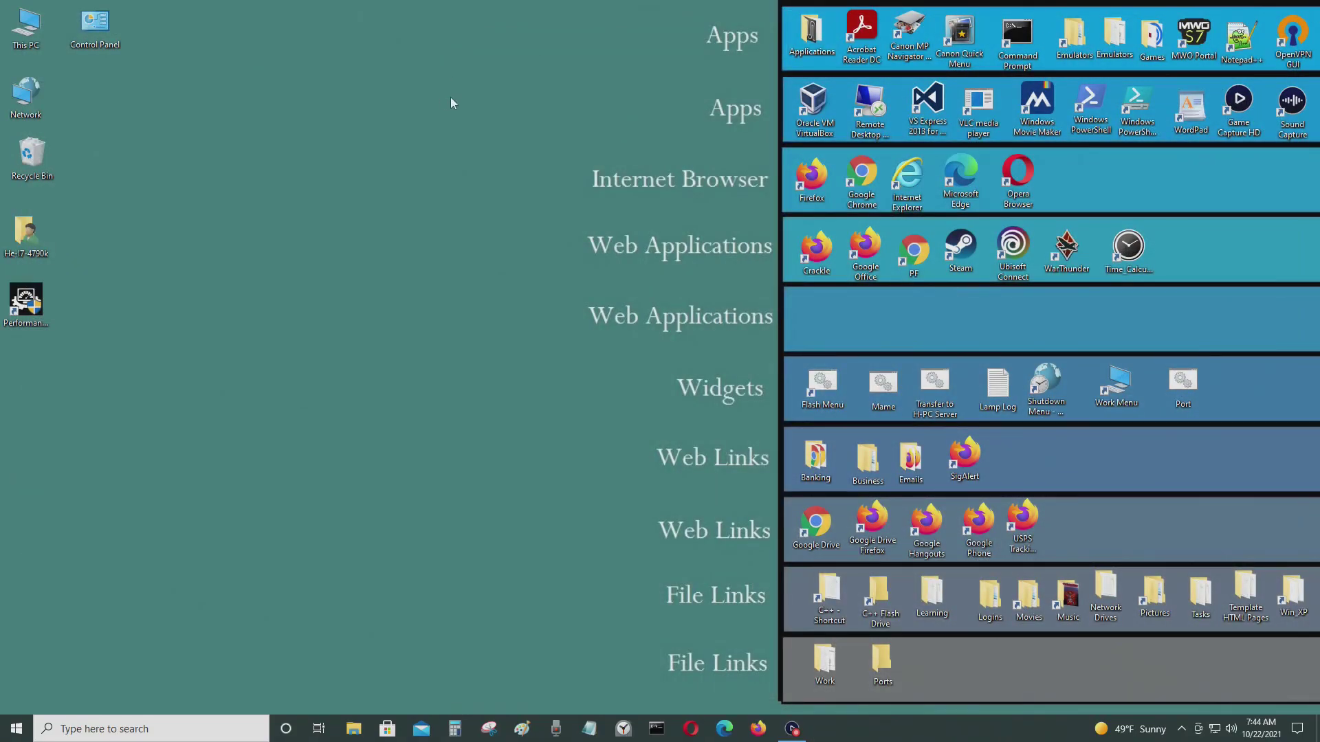